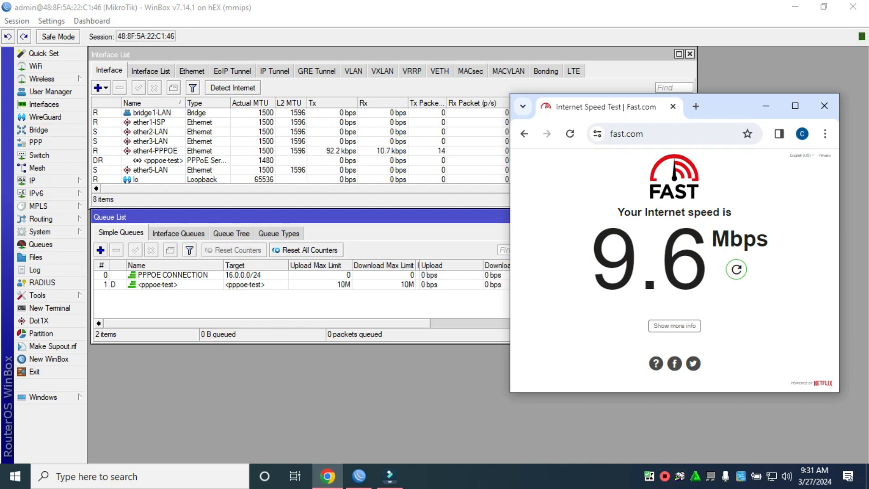
Step: Rerun the Fast.com speed test and confirm it reports about 9.8 Mbps
left_click(736, 269)
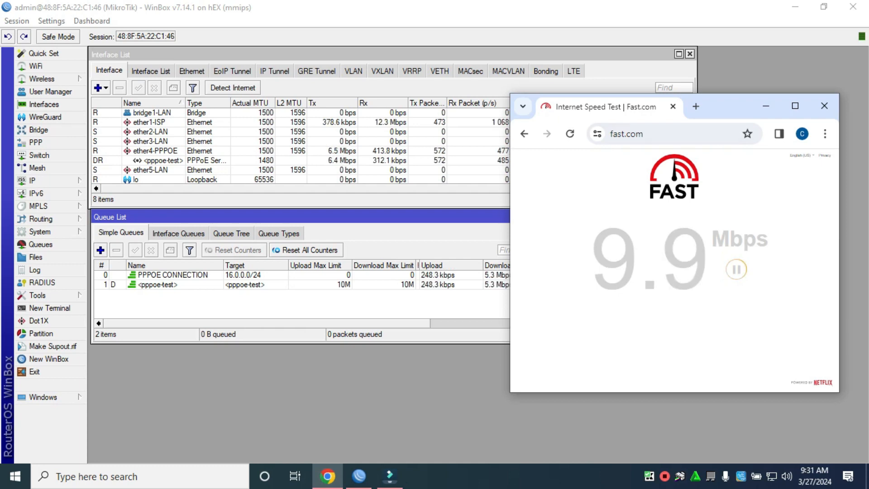
left_click_drag(710, 100, 727, 108)
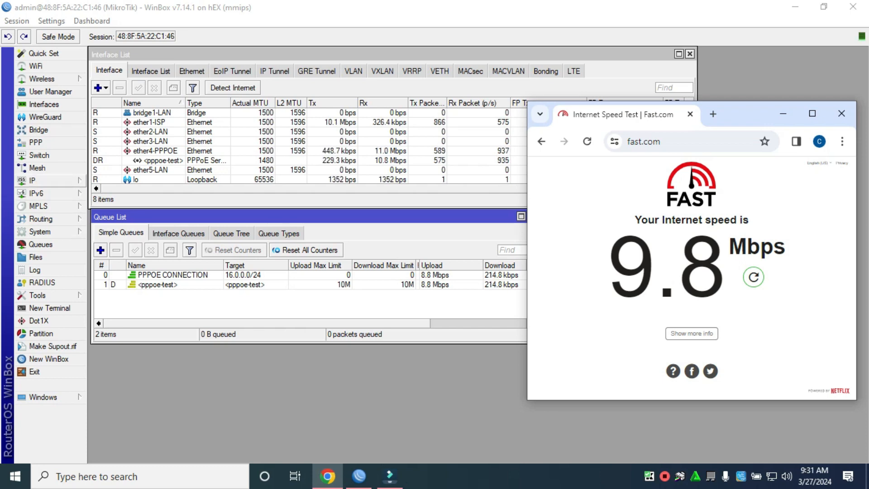
left_click(41, 180)
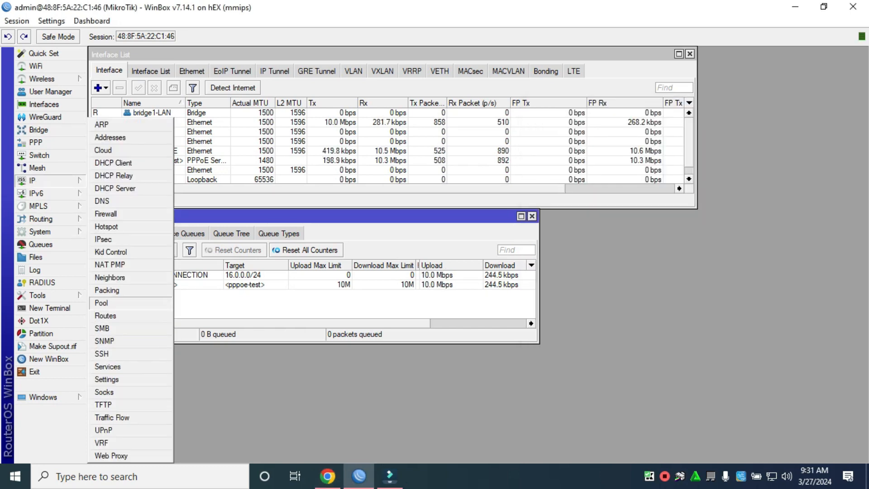
Step: Create the IP pool EXPIRED-PROFILE with the address range 40.0.0.5-40.0.0.254
left_click(102, 302)
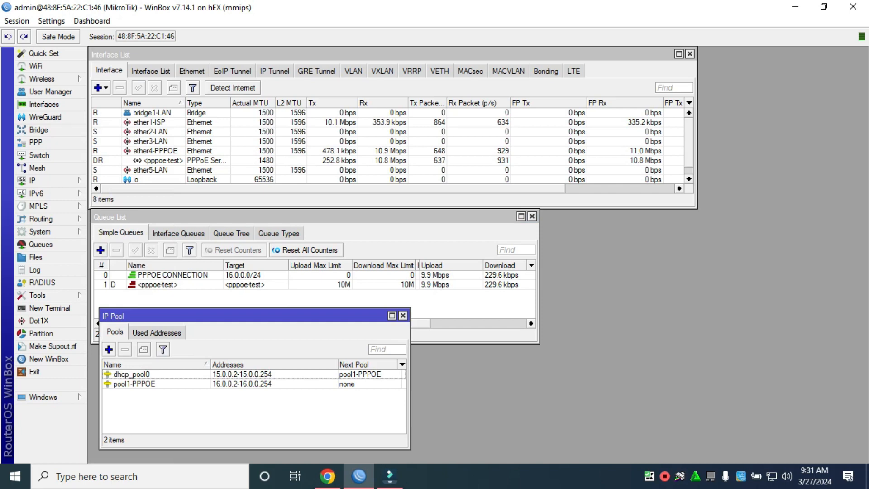
left_click_drag(190, 316, 193, 298)
left_click(112, 331)
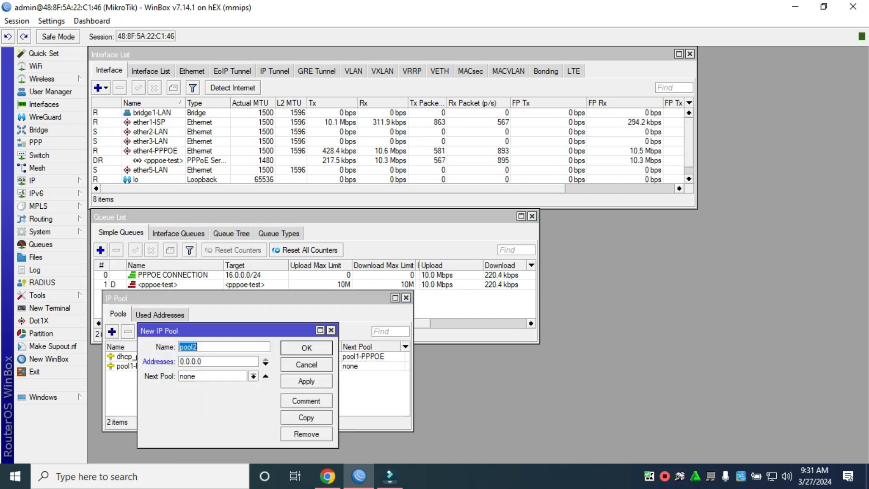
type("EX")
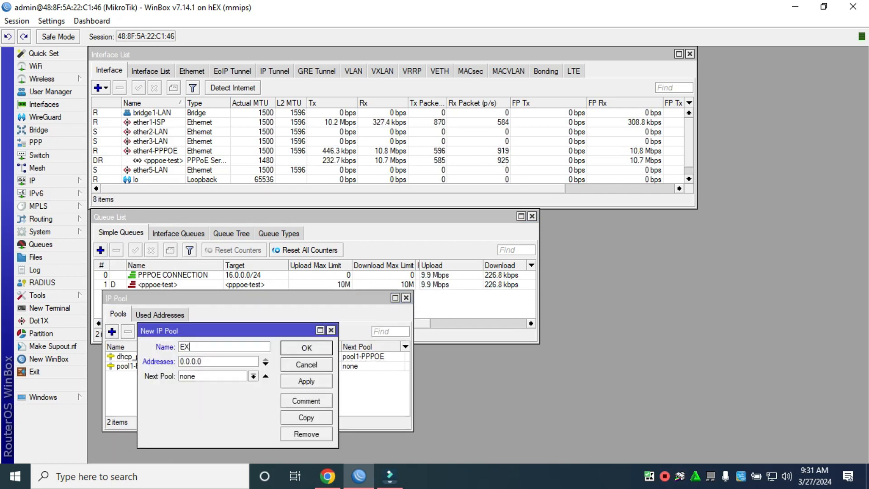
type("PIRE")
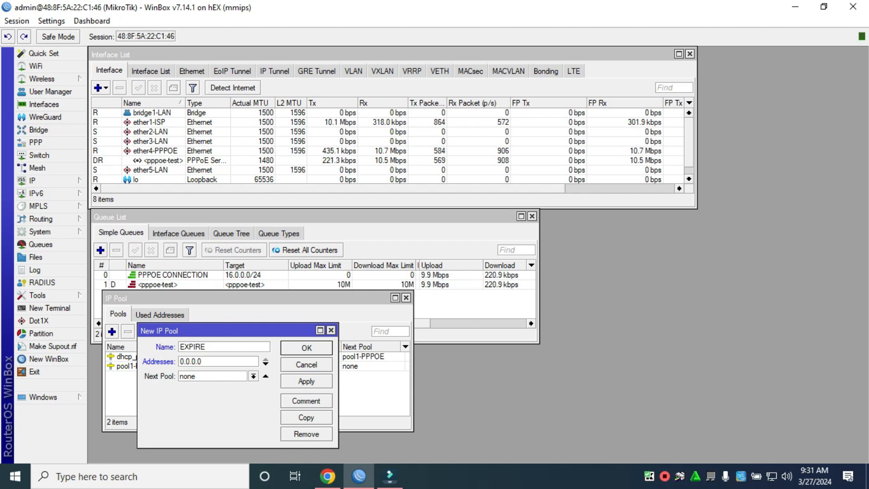
type("D- ")
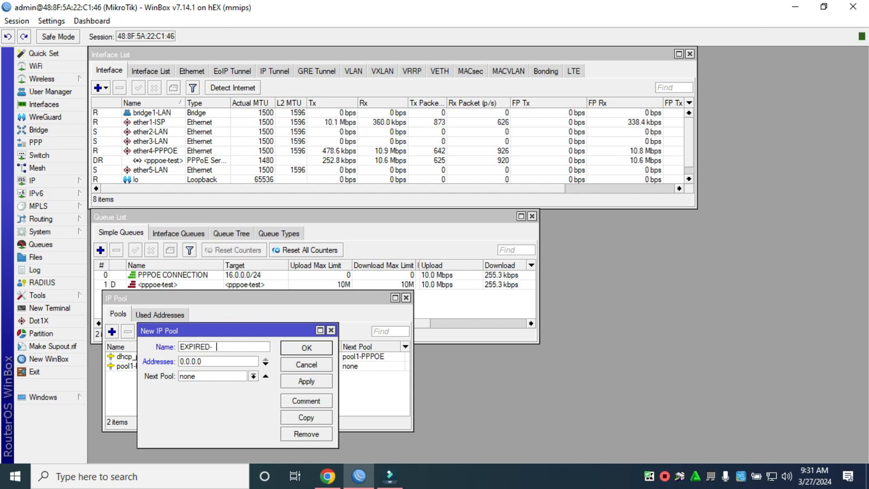
type("PROFILE")
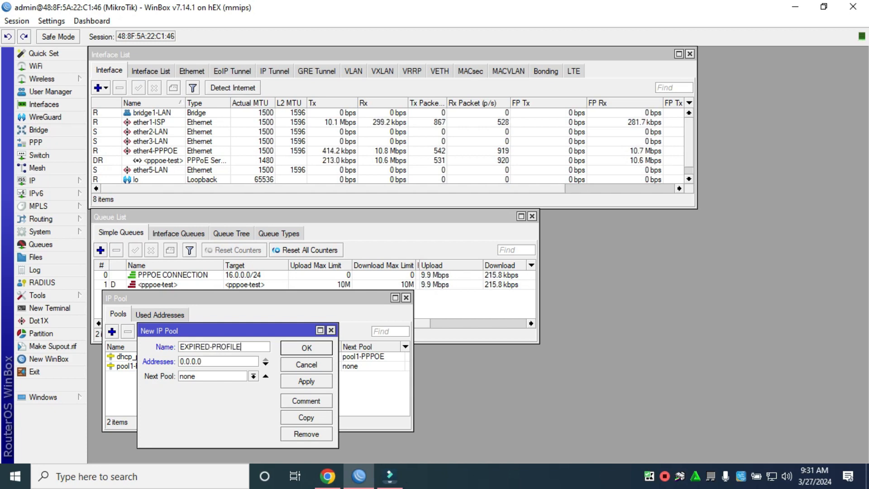
key("Tab")
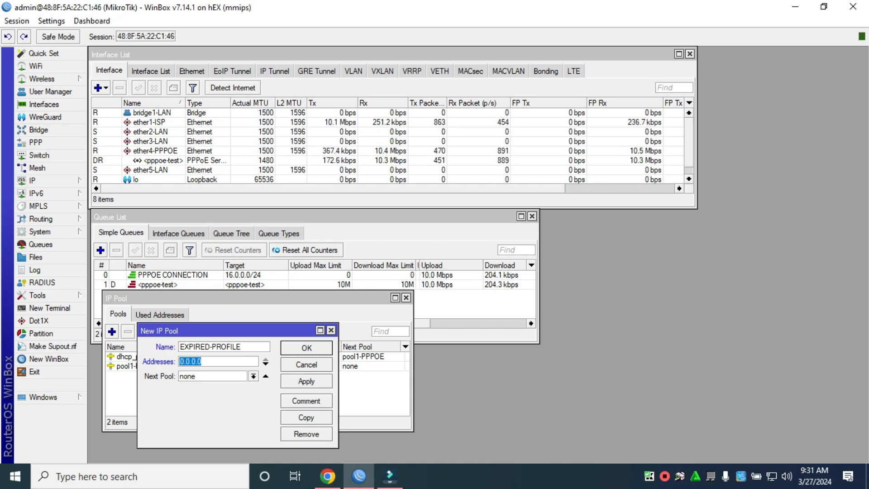
type("40")
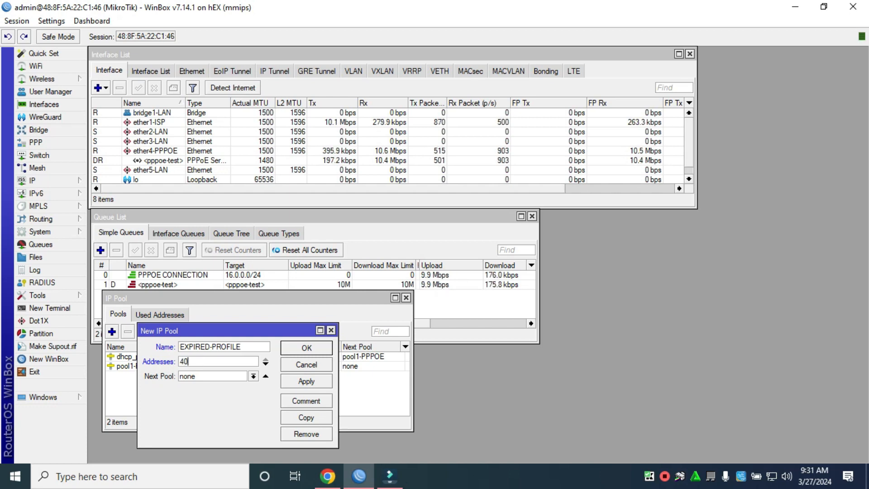
type(".0.0.")
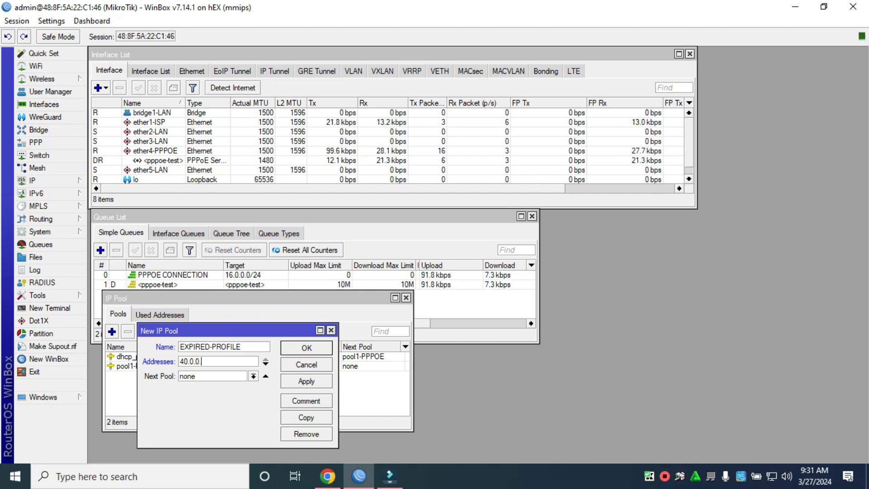
type("5-")
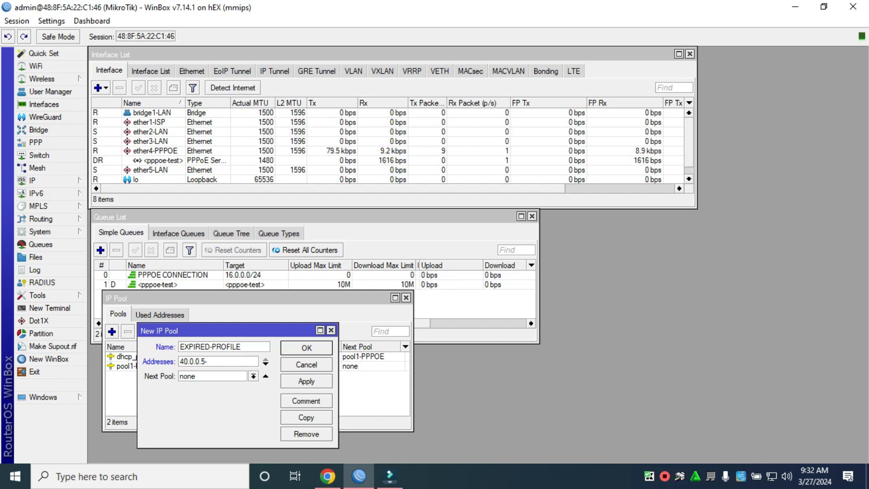
type("40.0.")
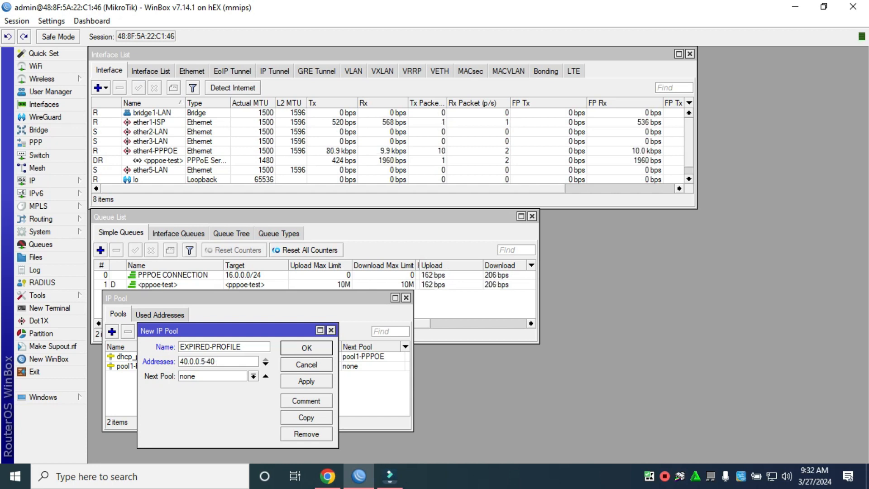
type("0.254")
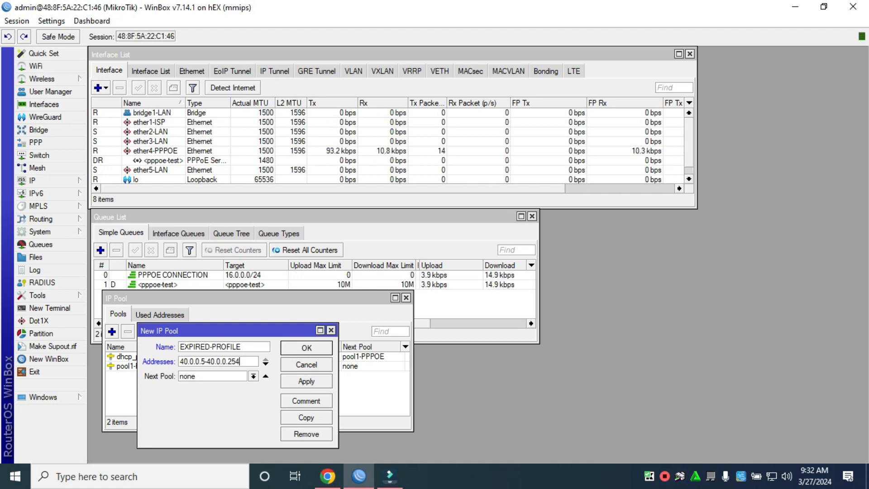
left_click(307, 381)
left_click(306, 348)
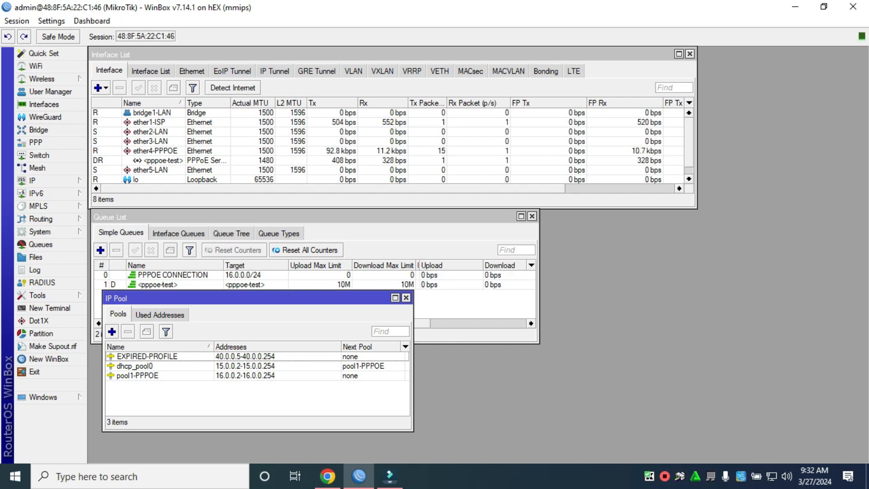
Step: Add 40.0.0.0/24 to a new firewall address list named EXPIRED-PROFILE
left_click(45, 180)
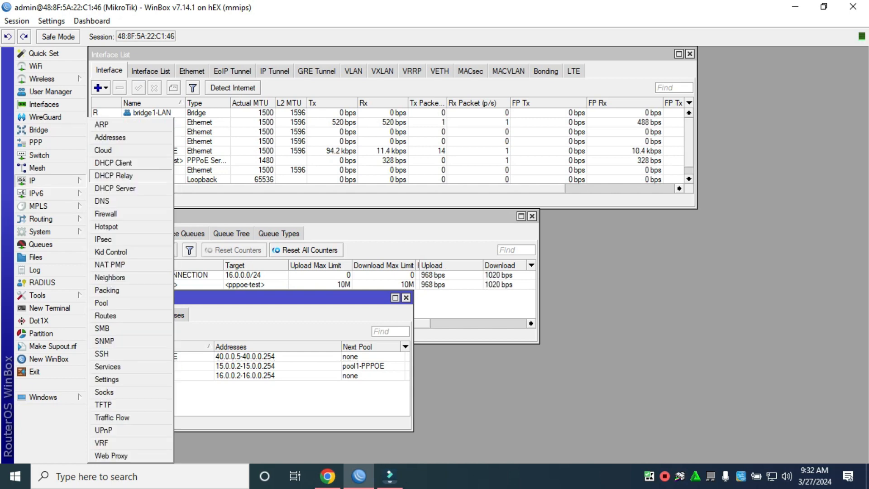
left_click(106, 214)
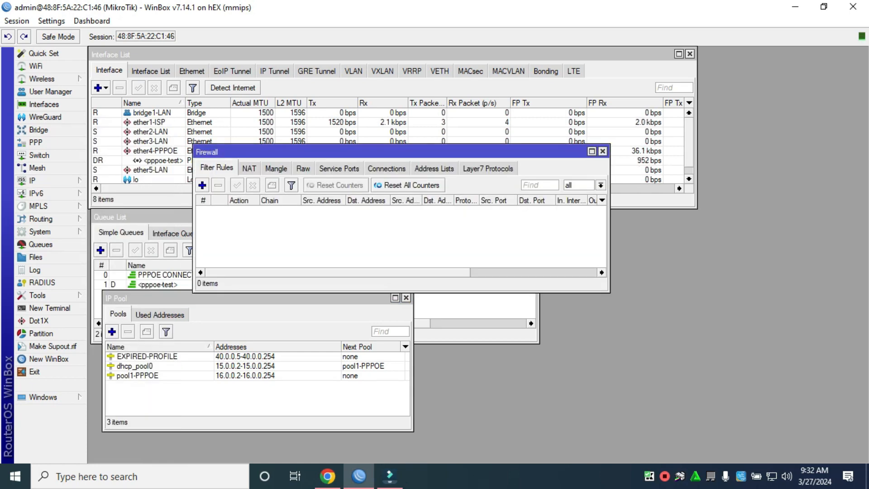
left_click_drag(317, 152, 406, 230)
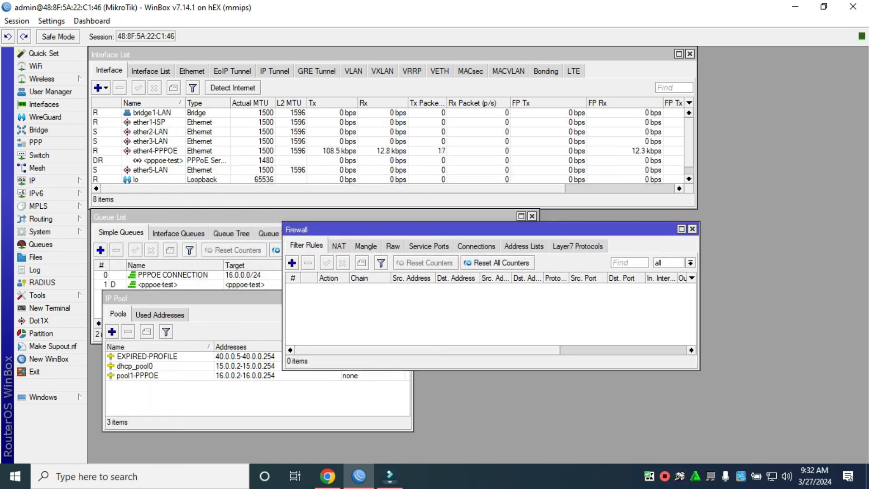
left_click(523, 245)
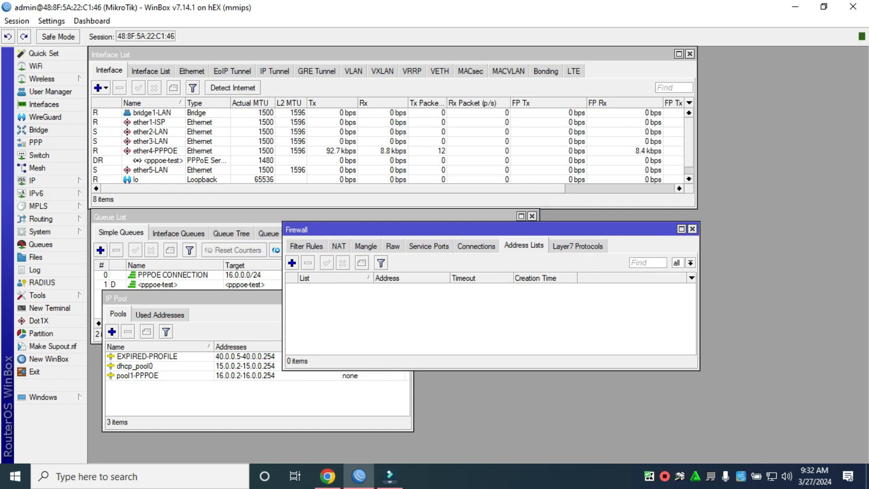
left_click(291, 262)
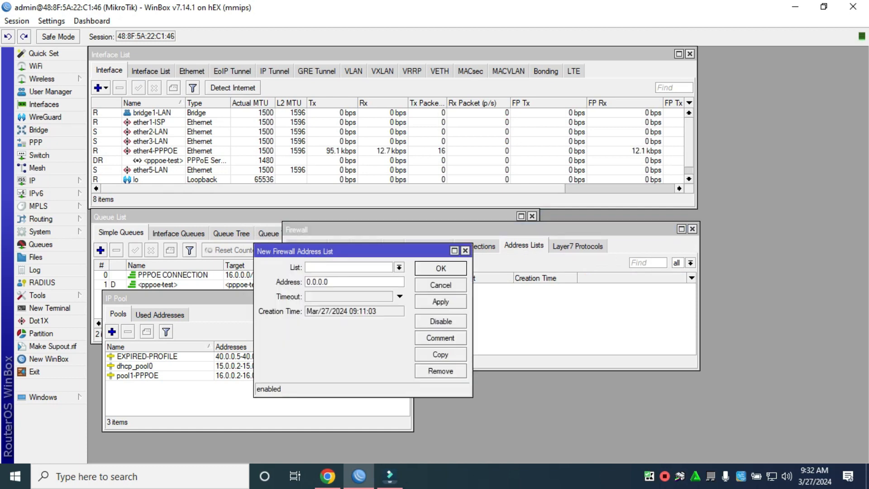
type("EXP")
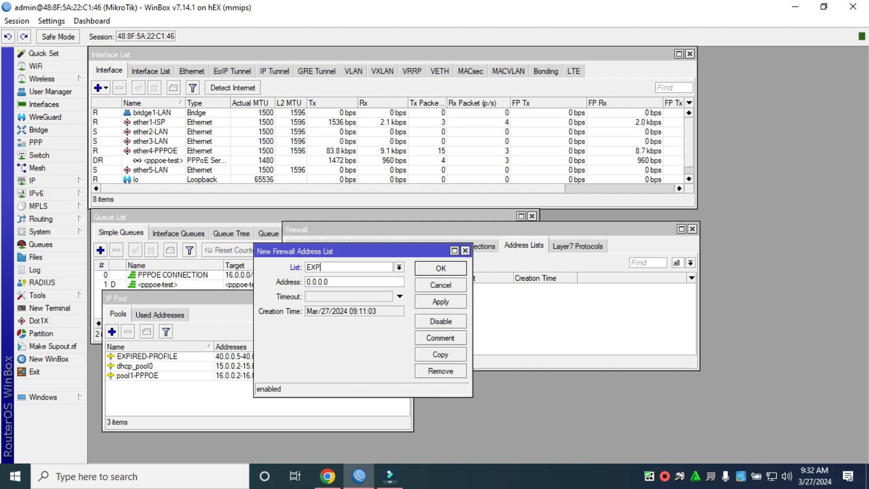
type("IRED")
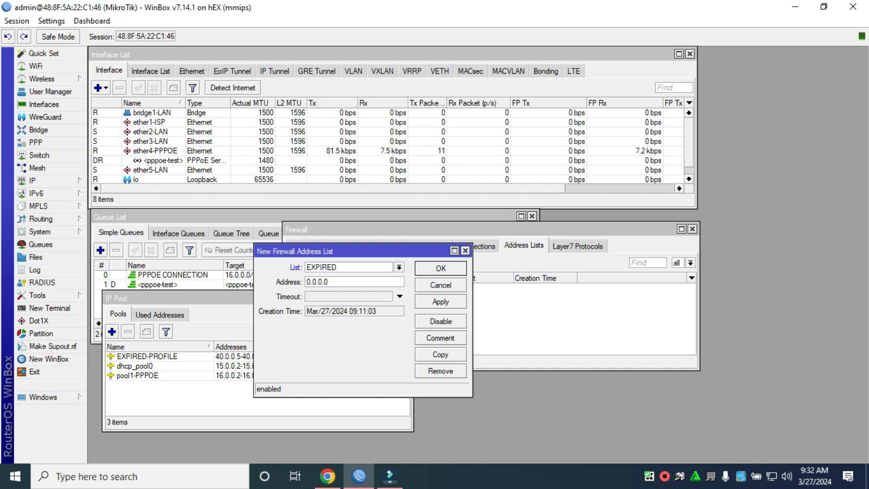
type("-PROFILE")
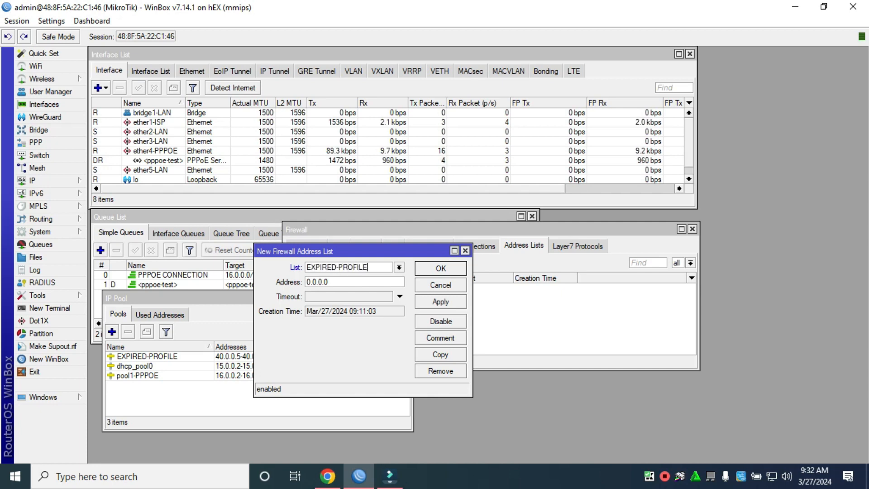
key("Tab")
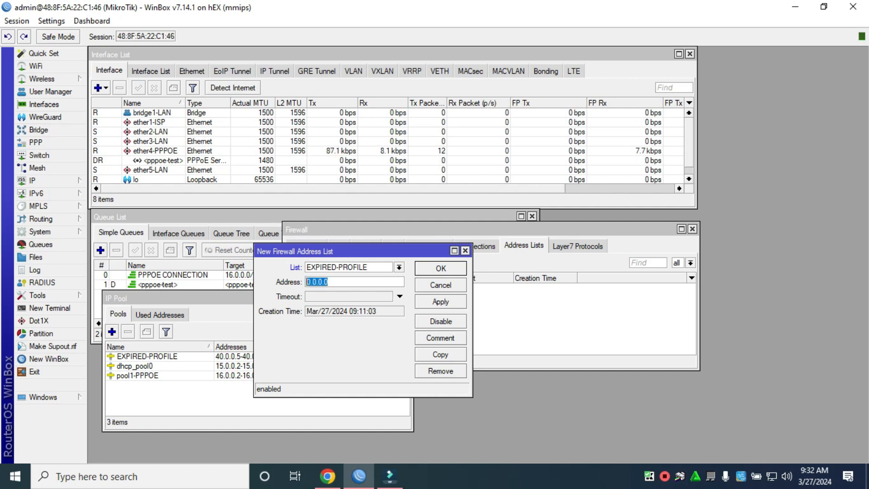
type("40.0.0.0/24")
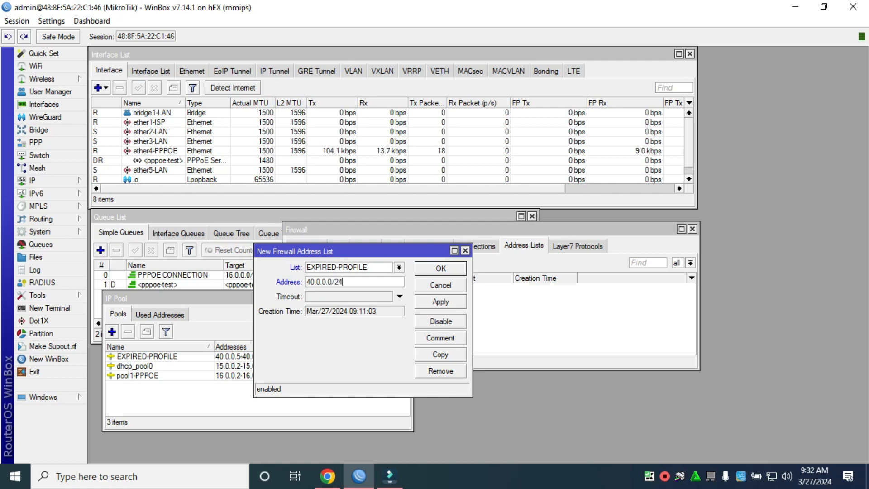
left_click(440, 301)
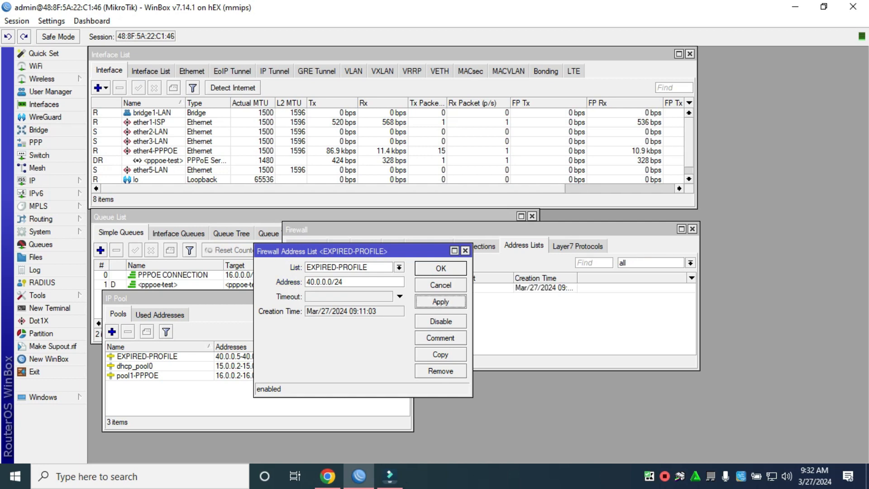
left_click(440, 268)
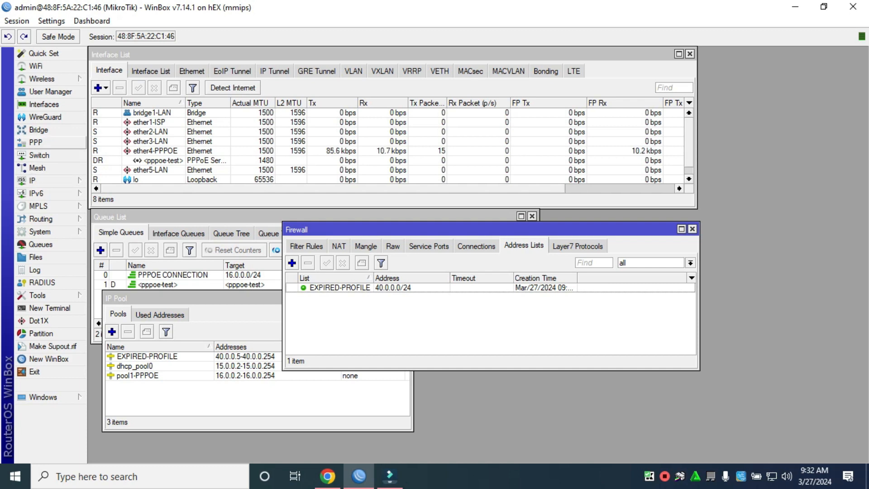
Step: Start a PPP profile EXPIRED-PROFILE with local address 40.0.0.1 and remote pool EXPIRED-PROFILE
left_click(36, 142)
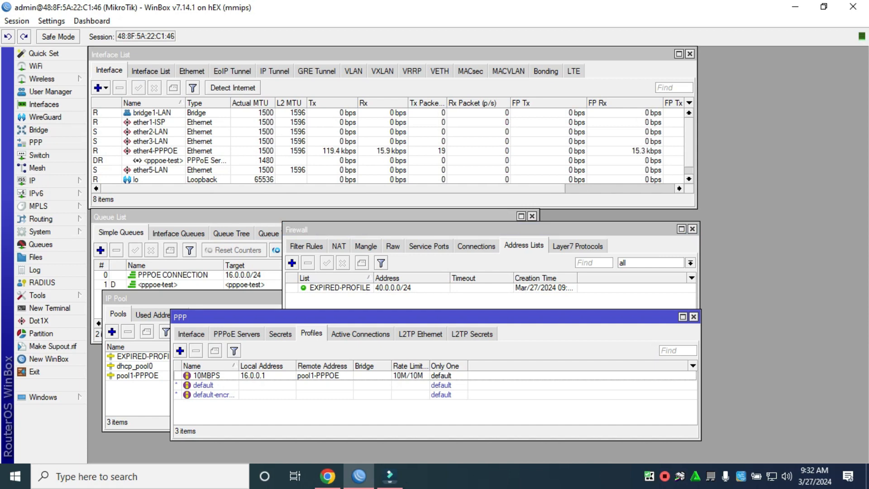
left_click(180, 351)
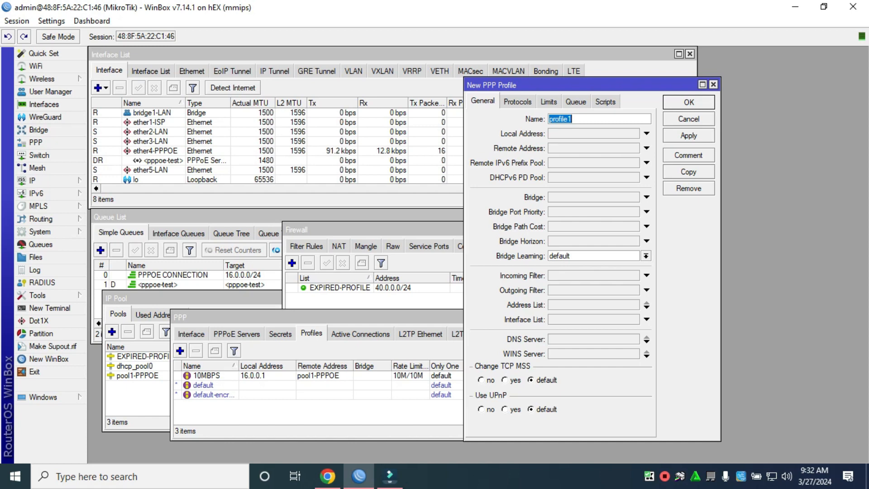
type("EXPIRED")
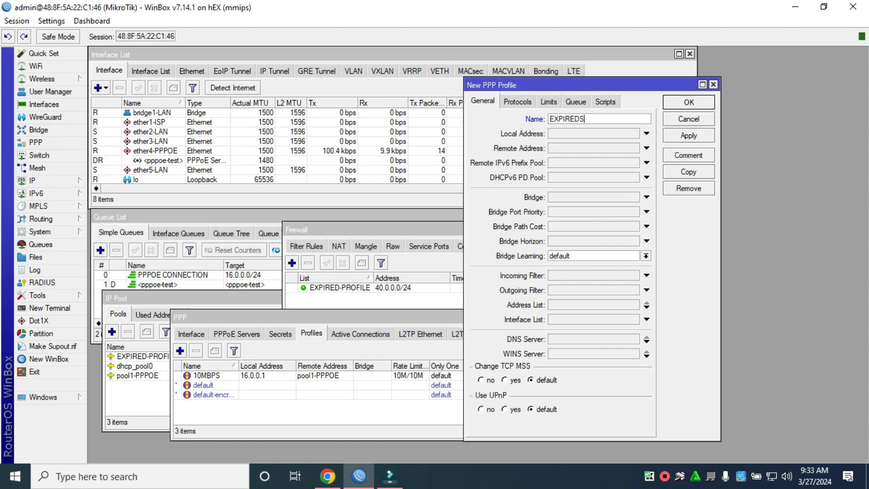
type("-")
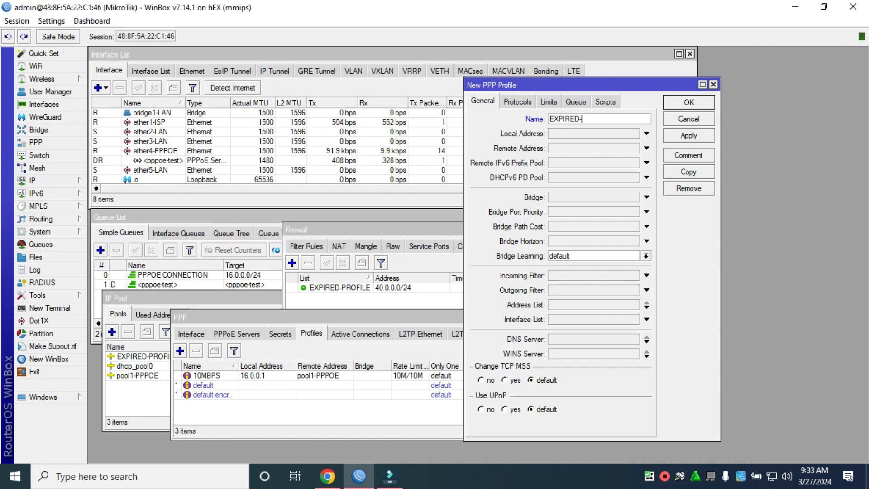
type("PROFILE")
key("Tab")
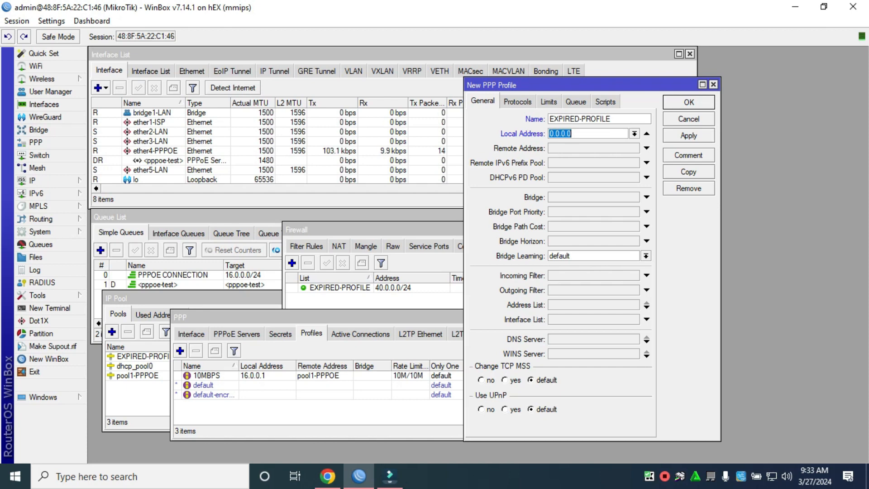
type("40.0.")
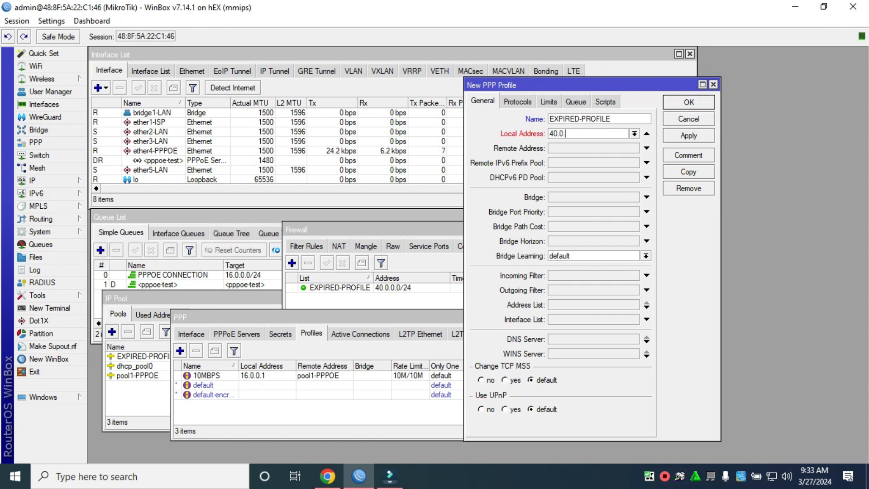
type("0.1")
left_click(646, 148)
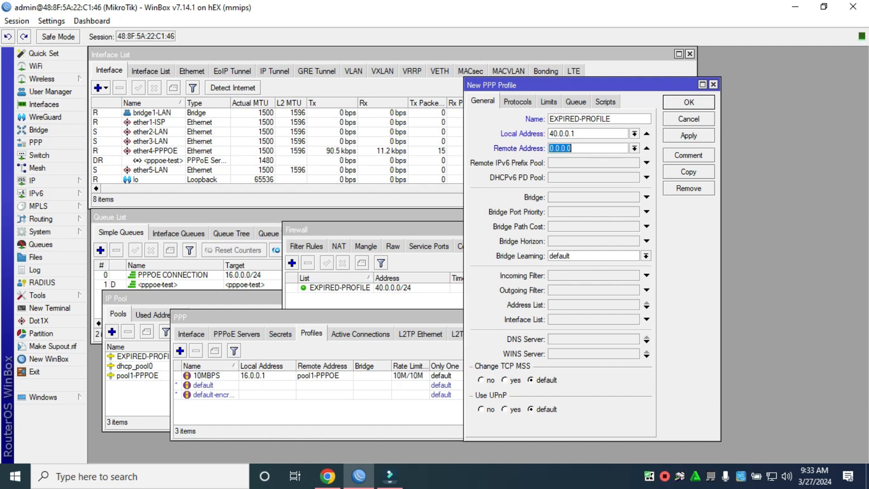
left_click(634, 148)
left_click(584, 158)
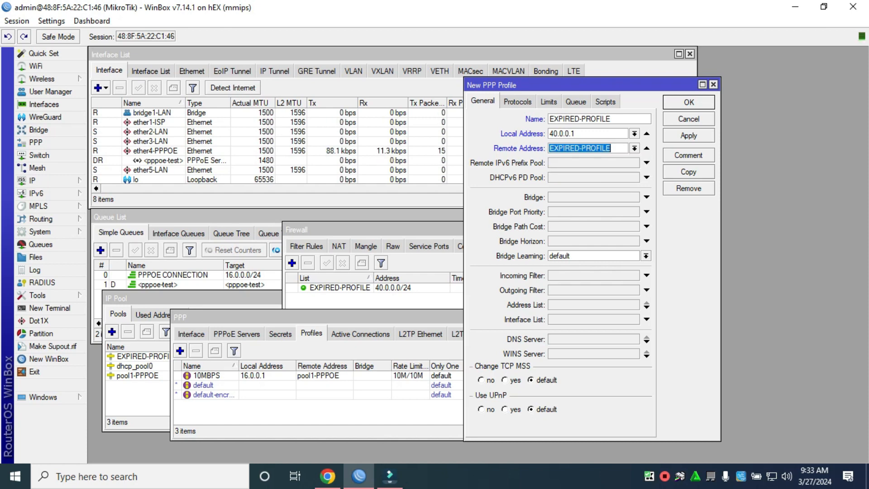
Step: Give the profile a 1M/1M rate limit and parent queue PPPOE CONNECTION, then save it
left_click(549, 102)
left_click(581, 153)
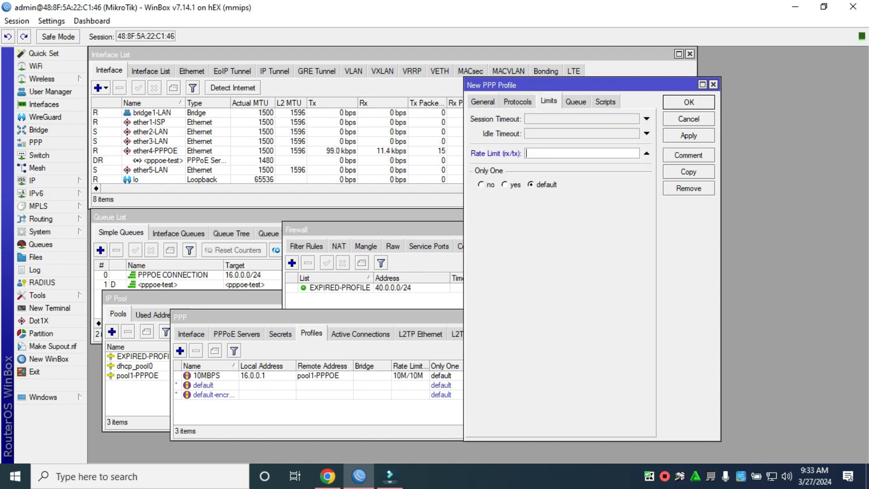
type("1M/1M")
left_click(576, 102)
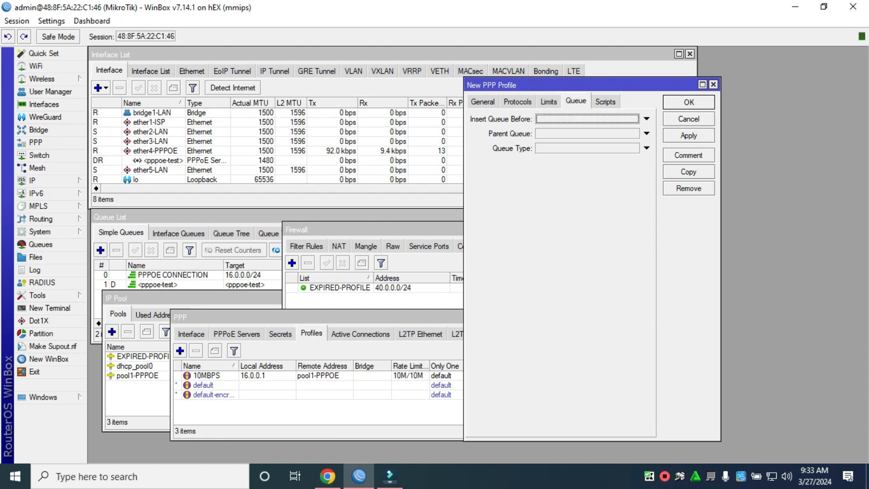
left_click(646, 133)
left_click(635, 133)
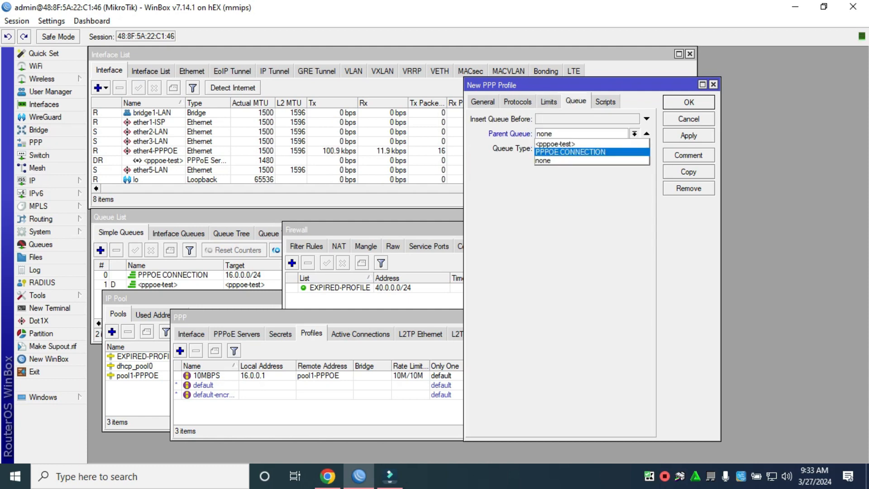
key("Return")
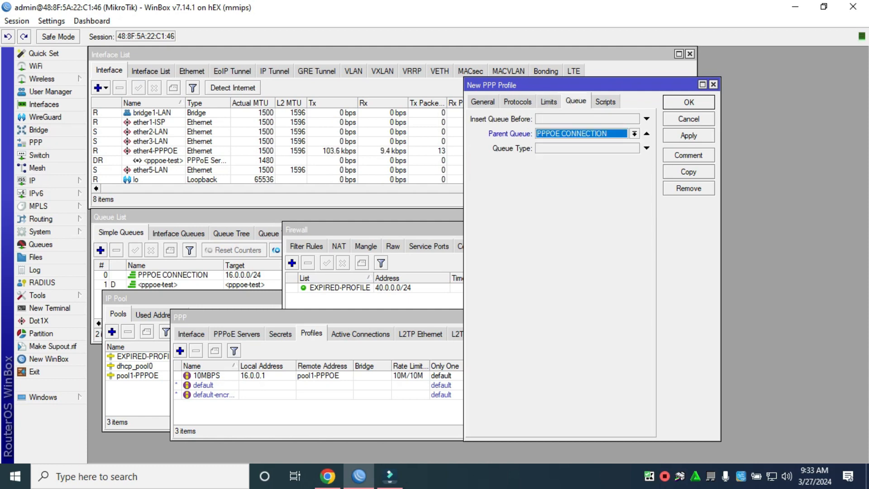
left_click(689, 136)
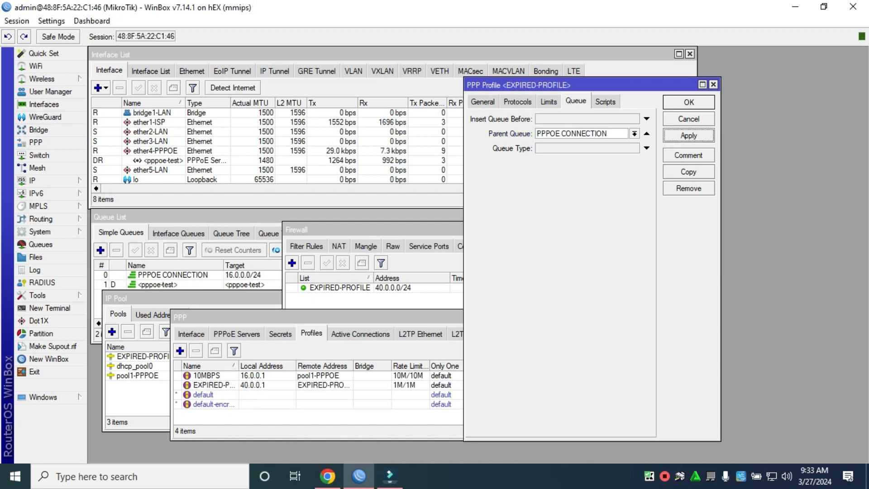
left_click(688, 103)
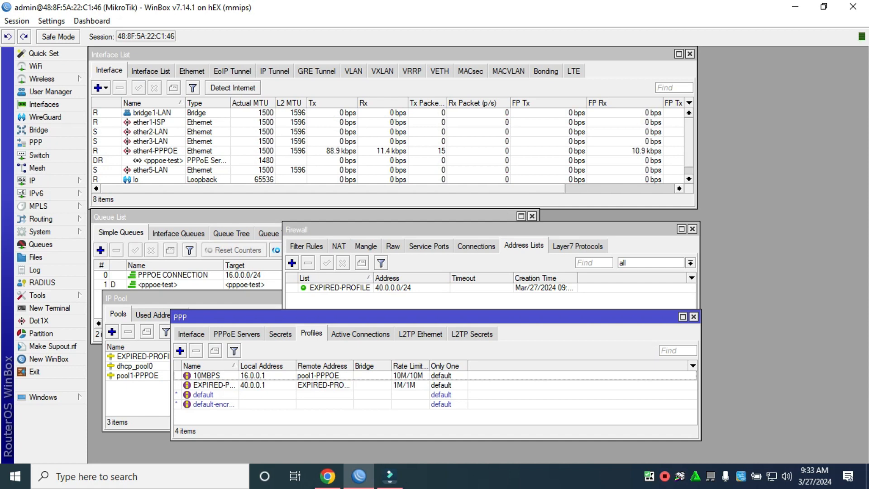
Step: Close the PPP and firewall windows and reopen the firewall settings
left_click(693, 316)
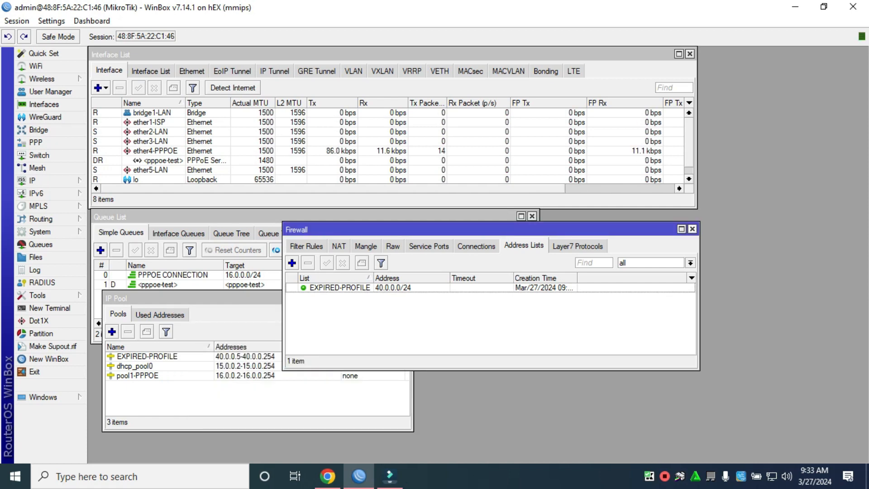
left_click(692, 229)
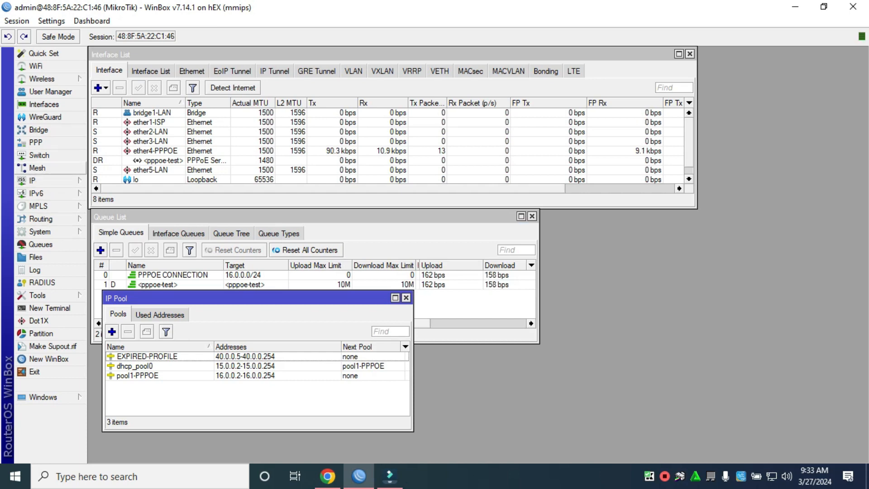
left_click(50, 180)
left_click(109, 213)
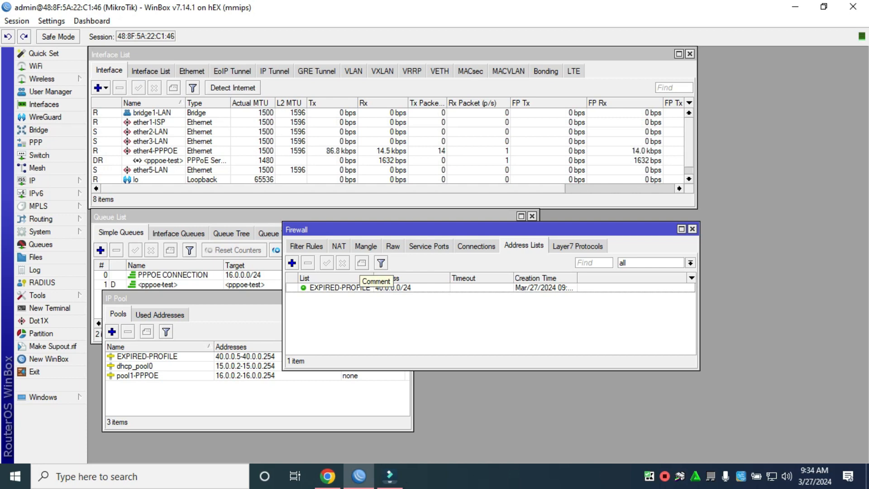
Step: Start a new forward filter rule matching source address list EXPIRED-PROFILE
left_click(306, 246)
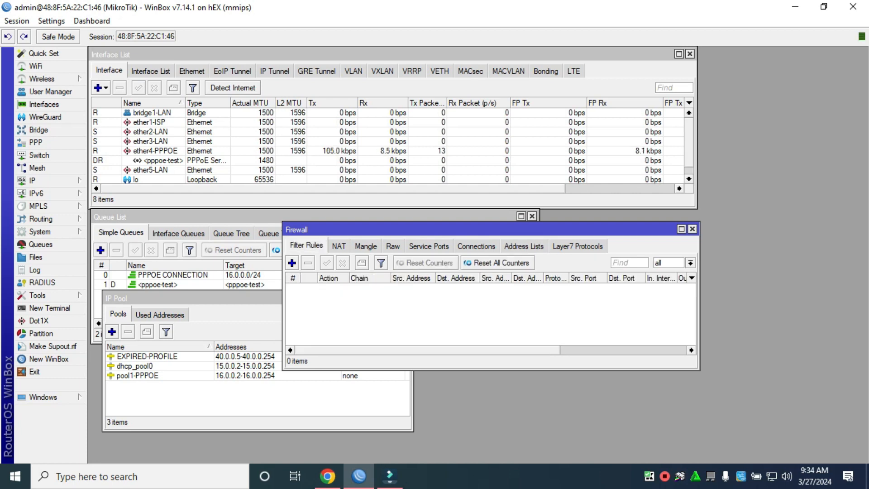
left_click(292, 263)
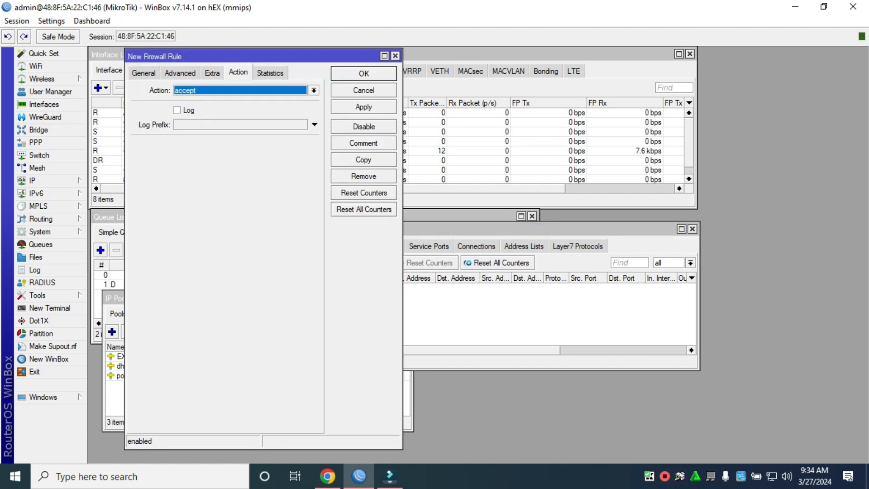
left_click(143, 73)
left_click_drag(203, 57, 414, 73)
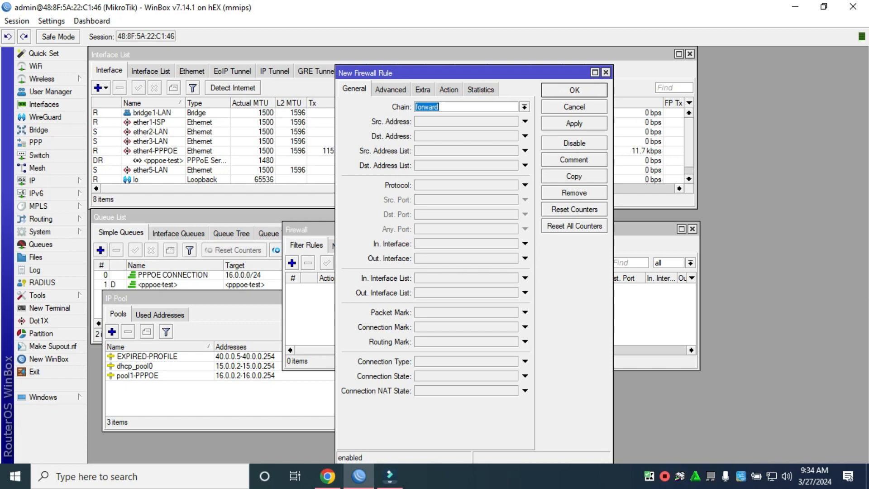
left_click(524, 151)
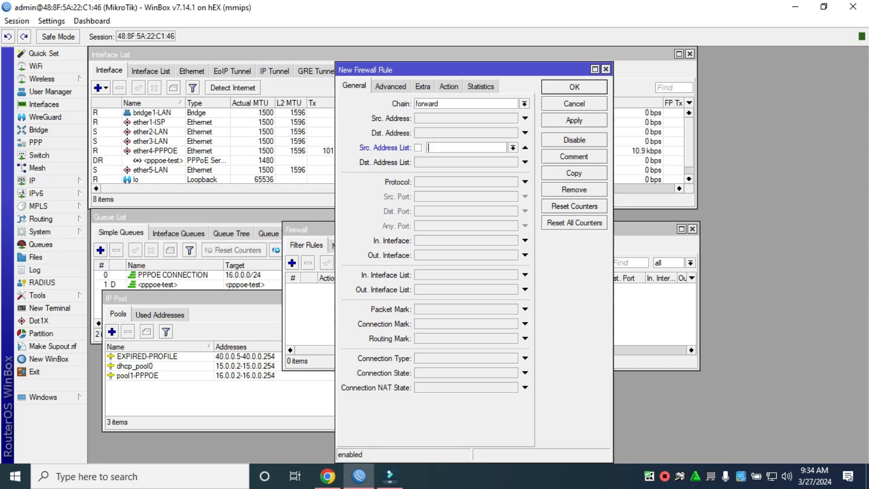
left_click(512, 148)
left_click(475, 157)
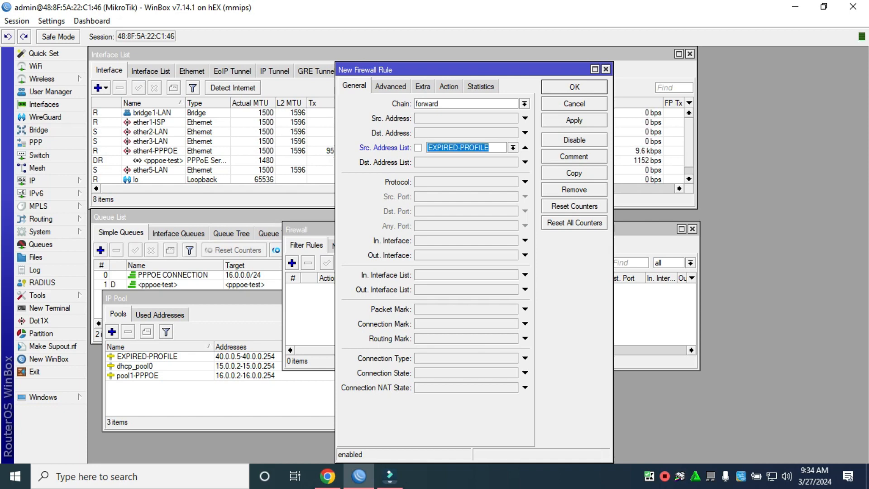
Step: Set the rule's action to drop with comment EXPIRED-PROFILE-CLIENT and save it
left_click(449, 86)
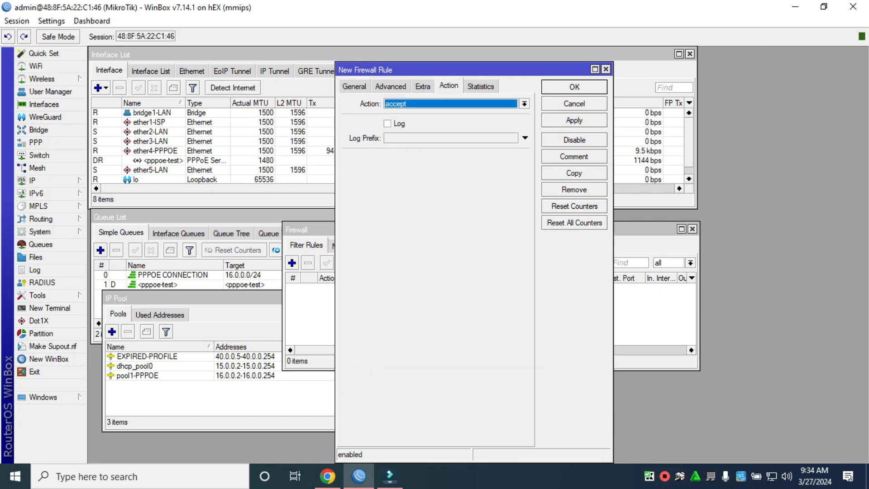
left_click(524, 104)
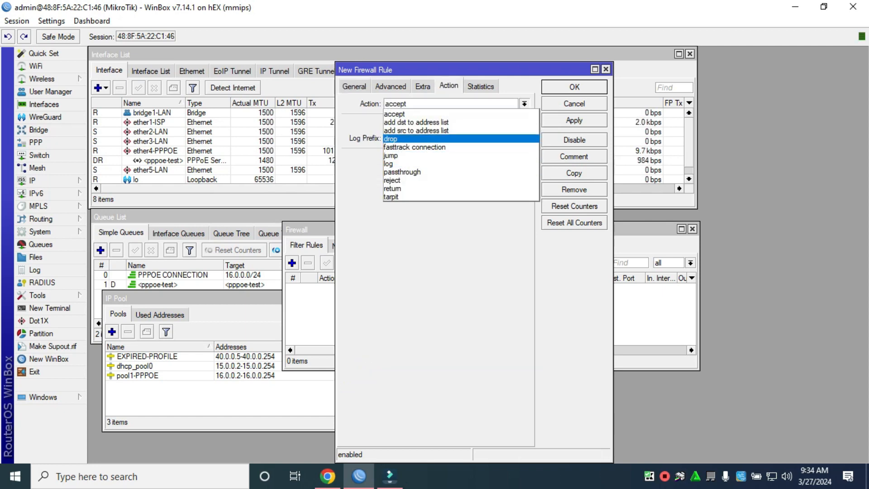
left_click(391, 139)
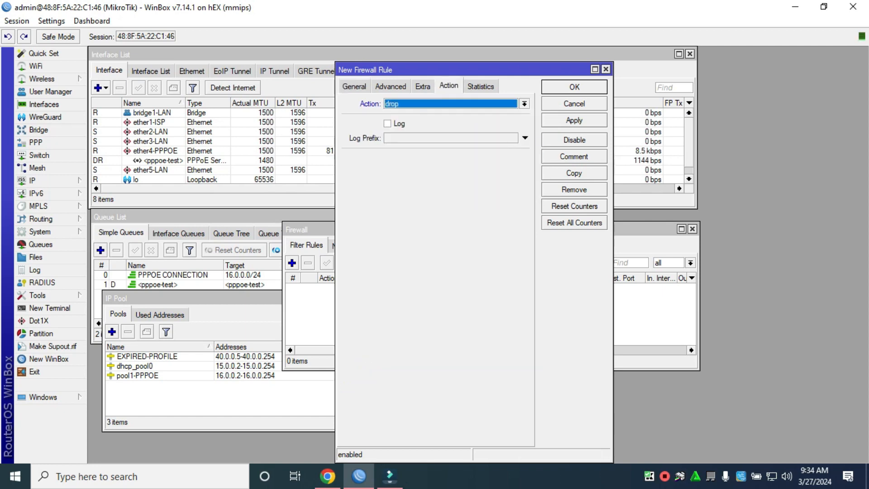
left_click(574, 156)
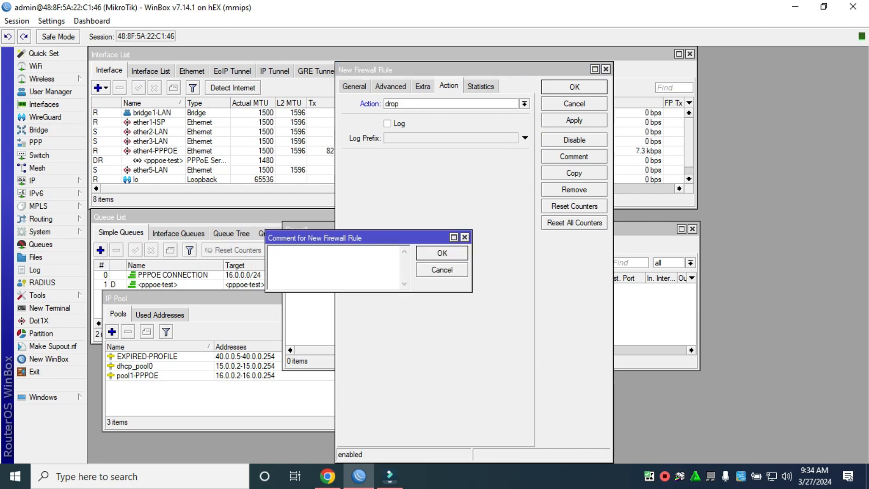
type("EXPIRED-PROFILE")
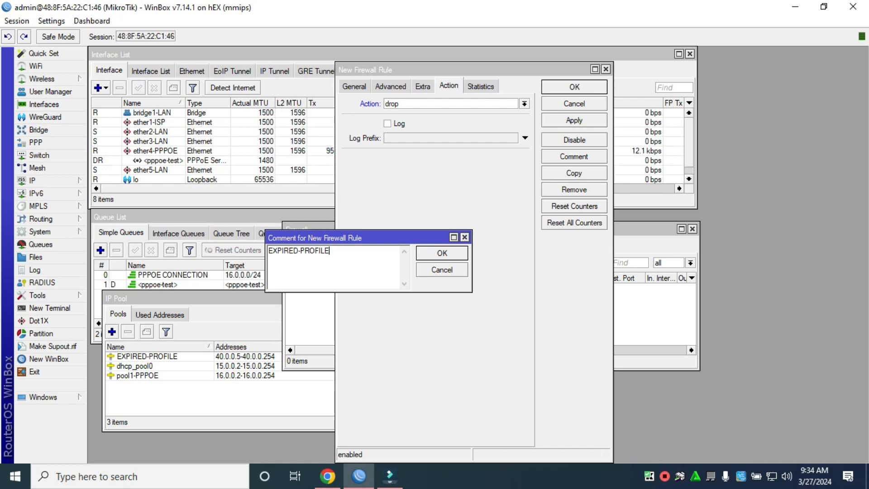
type("-C;")
key("BackSpace")
type("LIENT")
key("Return")
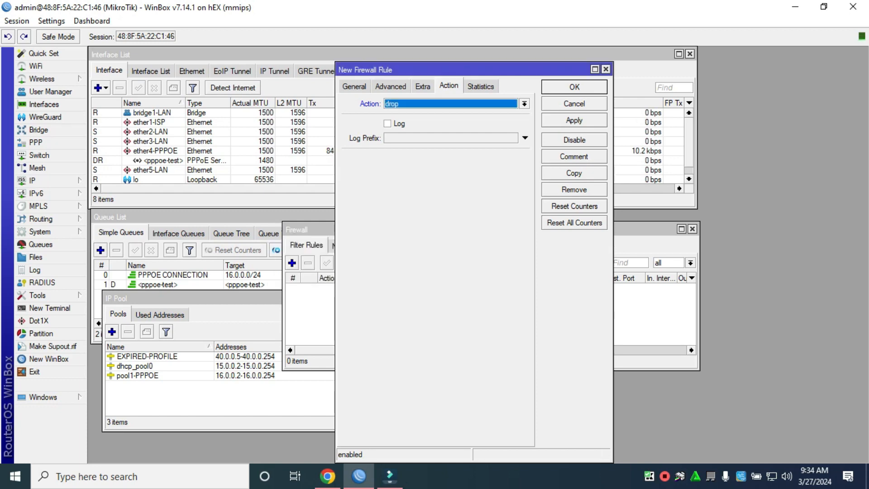
left_click(574, 120)
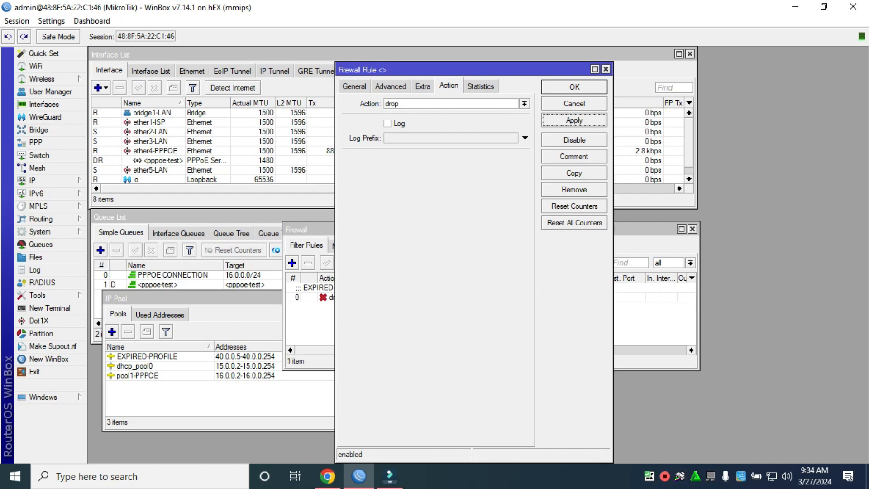
left_click(574, 87)
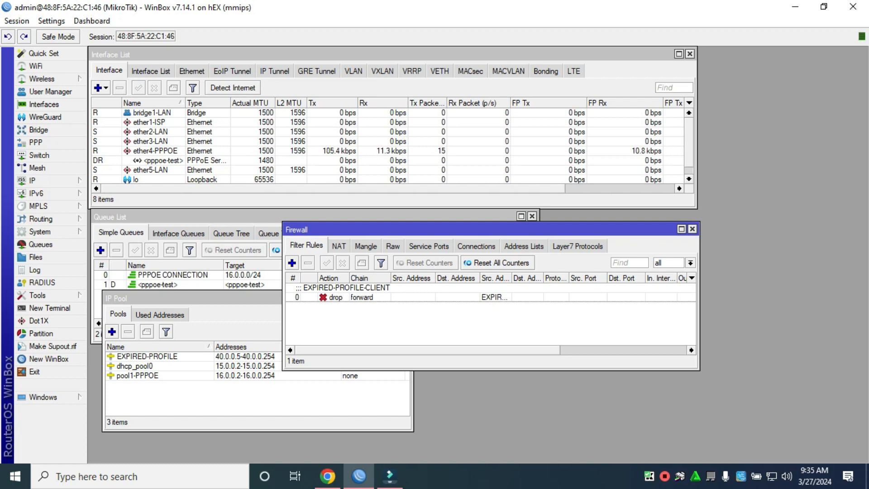
left_click(338, 246)
Step: Start a dstnat rule matching list EXPIRED-PROFILE, protocol tcp, destination ports 80,443
left_click(292, 262)
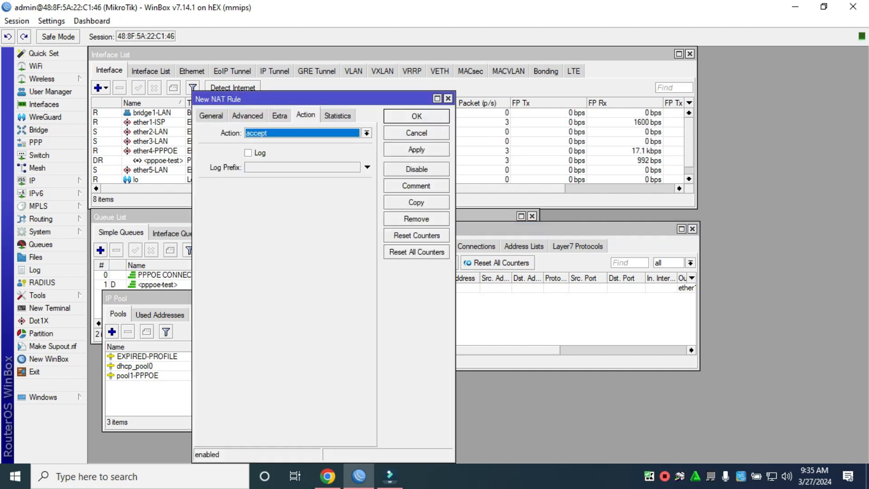
left_click(211, 115)
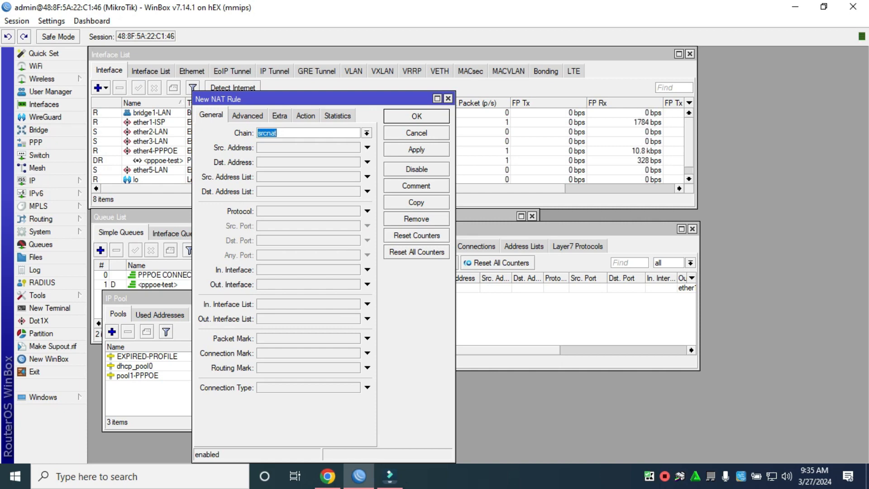
left_click(367, 133)
left_click(319, 143)
left_click(367, 177)
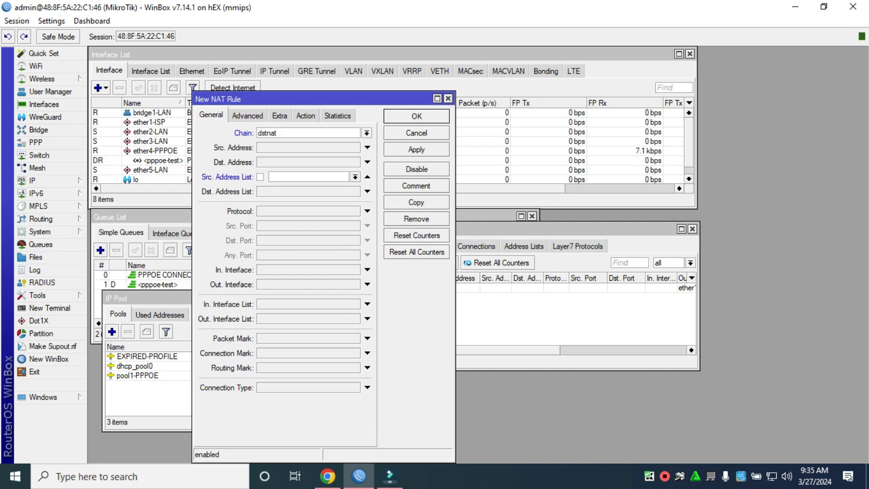
left_click(355, 177)
left_click(301, 187)
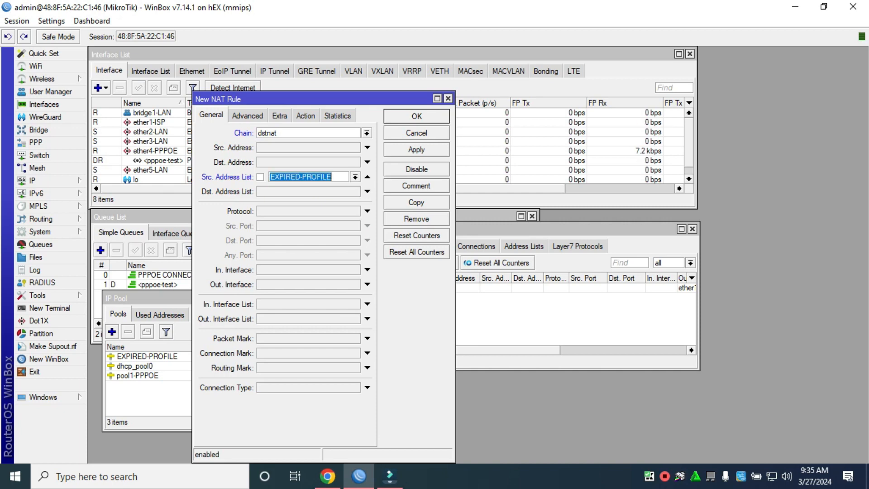
left_click(368, 211)
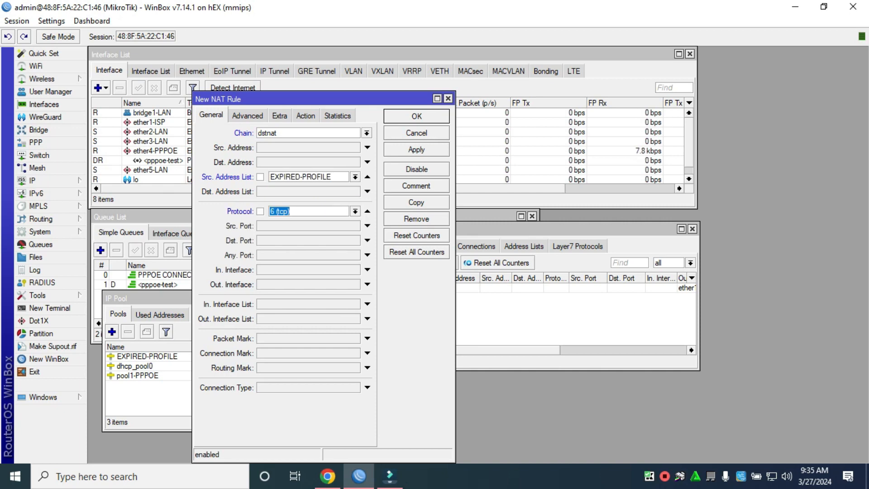
left_click(367, 241)
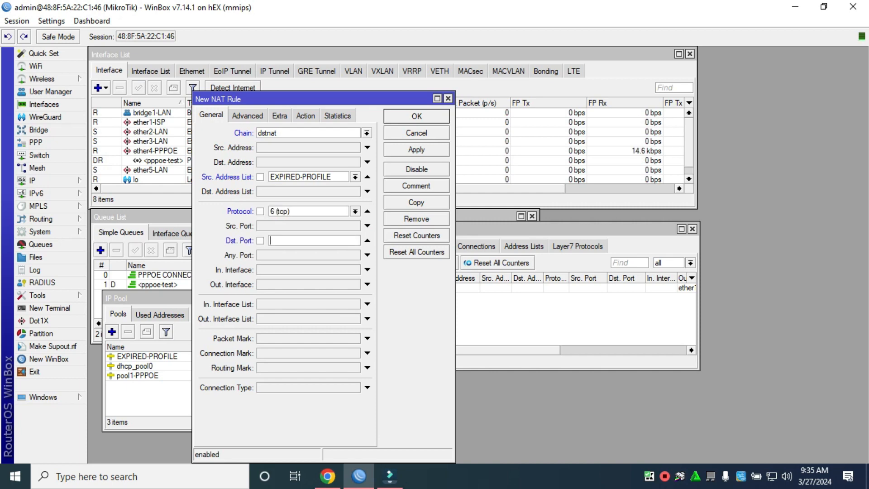
type("80,443")
Step: Make the rule redirect to port 8080, comment it TO WEBPROXY, and save it
left_click(305, 115)
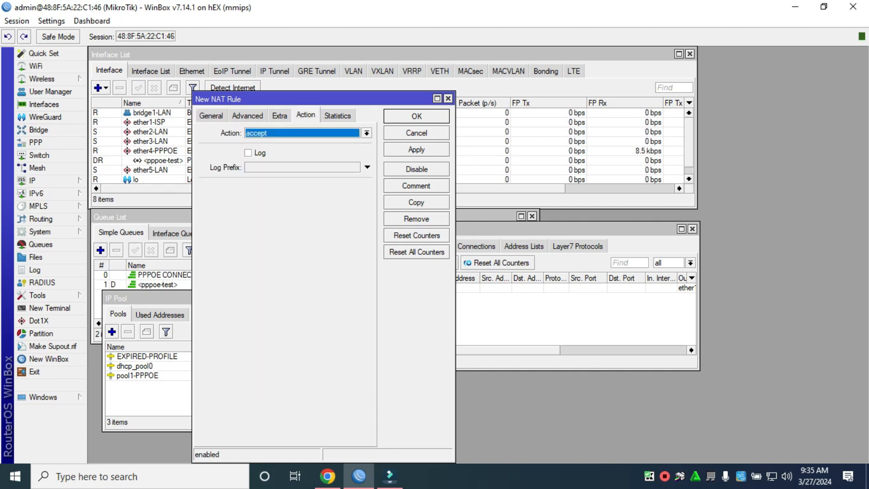
left_click(367, 133)
left_click(264, 227)
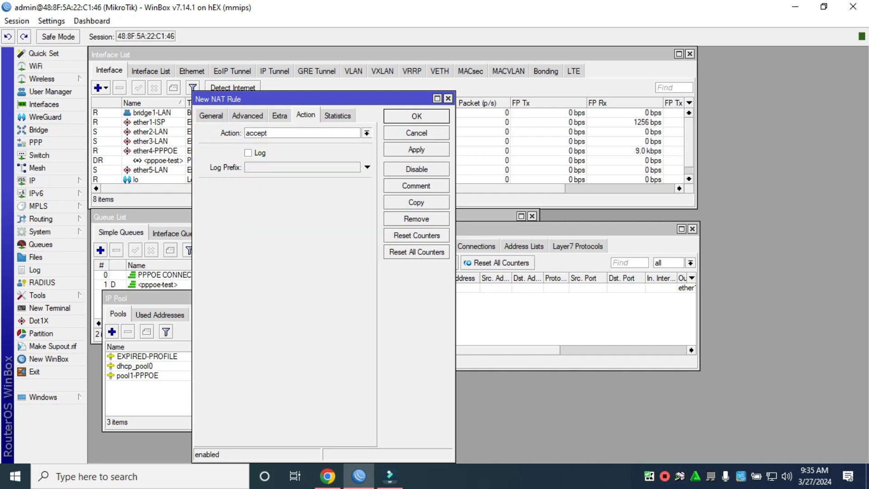
left_click(367, 187)
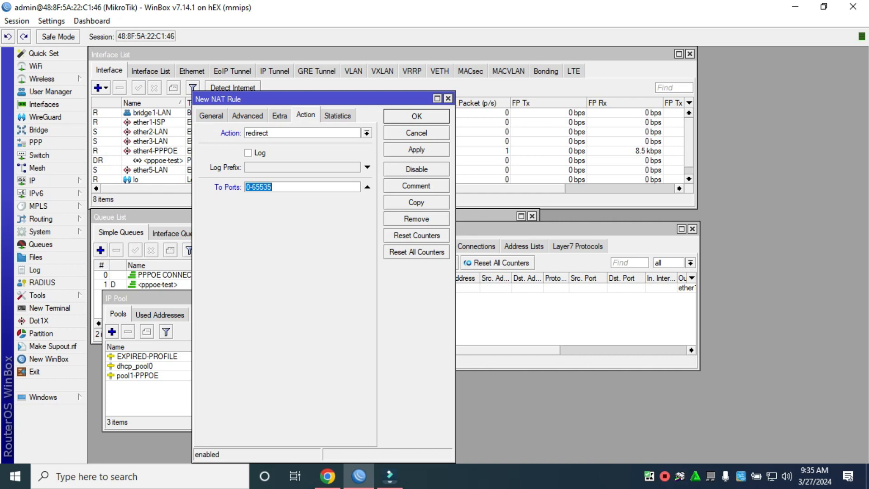
type("80808")
key("BackSpace")
left_click(416, 186)
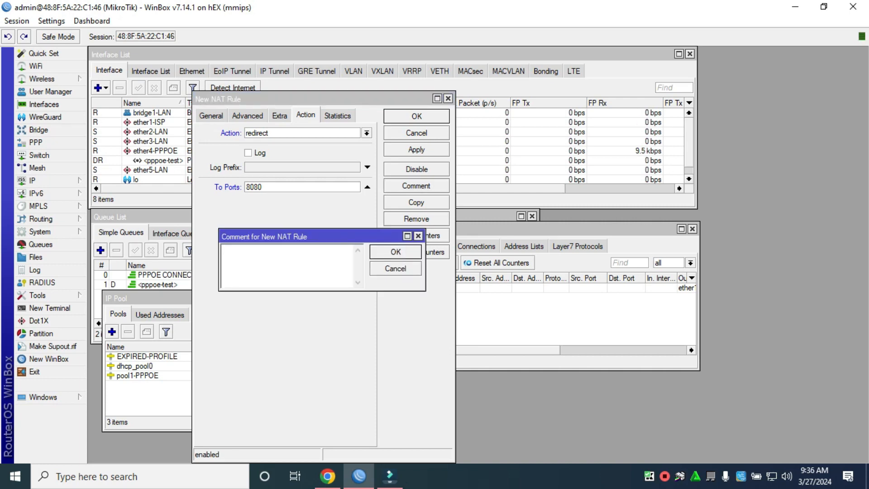
type("R")
key("BackSpace")
type("TO WEBPROXY")
left_click(396, 251)
left_click(417, 150)
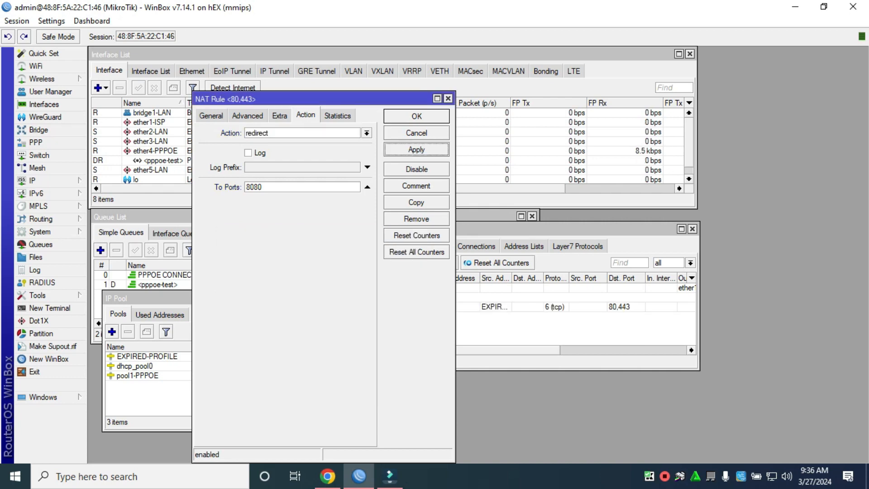
left_click(416, 115)
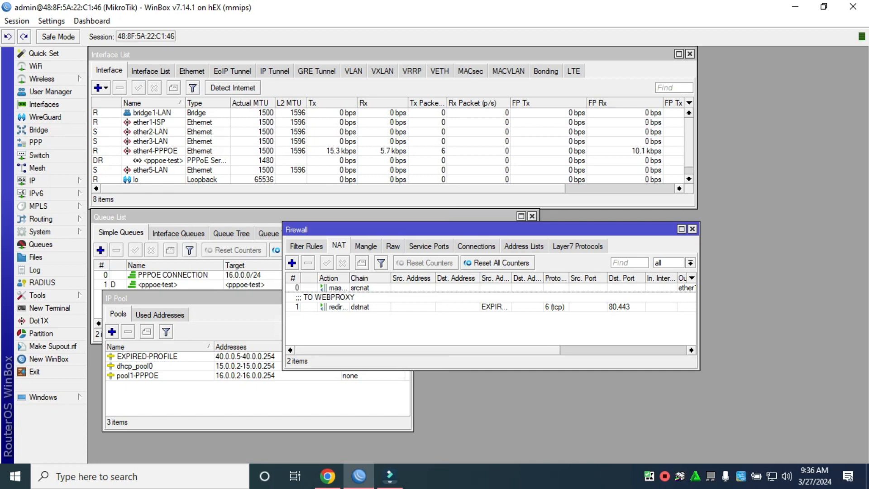
Step: Enable the web proxy on port 8080 and show its empty access rules list
left_click(692, 228)
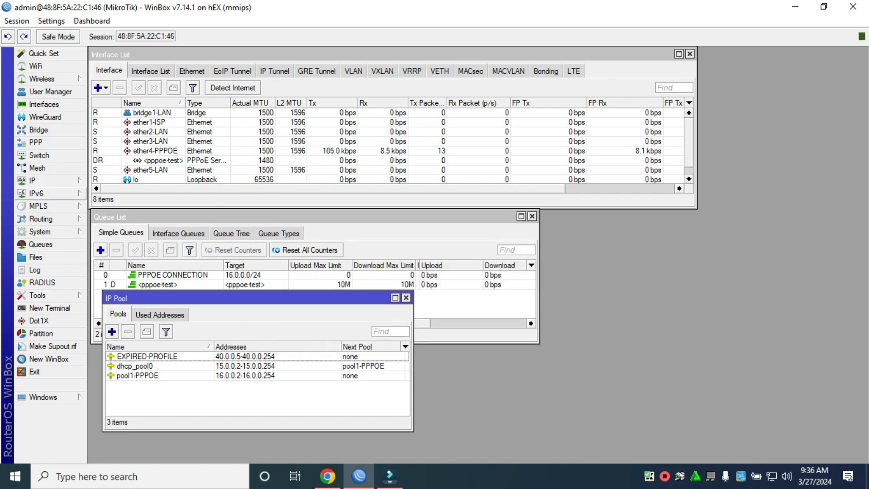
left_click(32, 180)
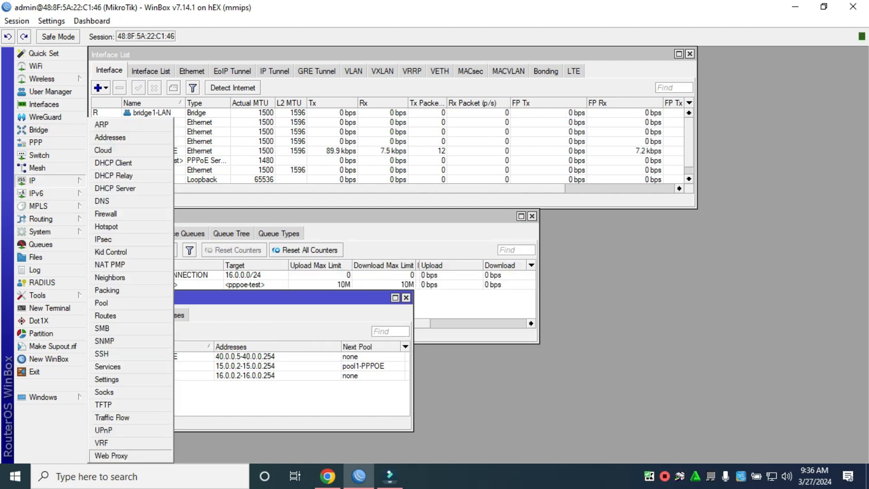
left_click(111, 456)
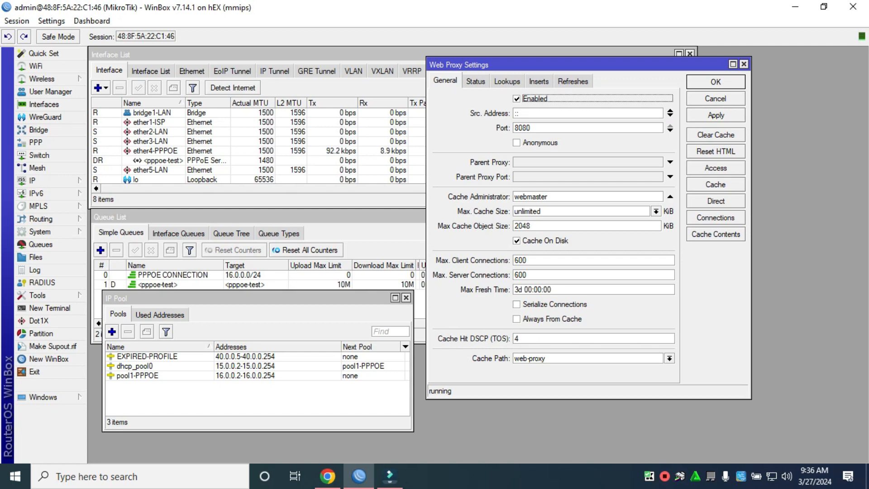
left_click(716, 116)
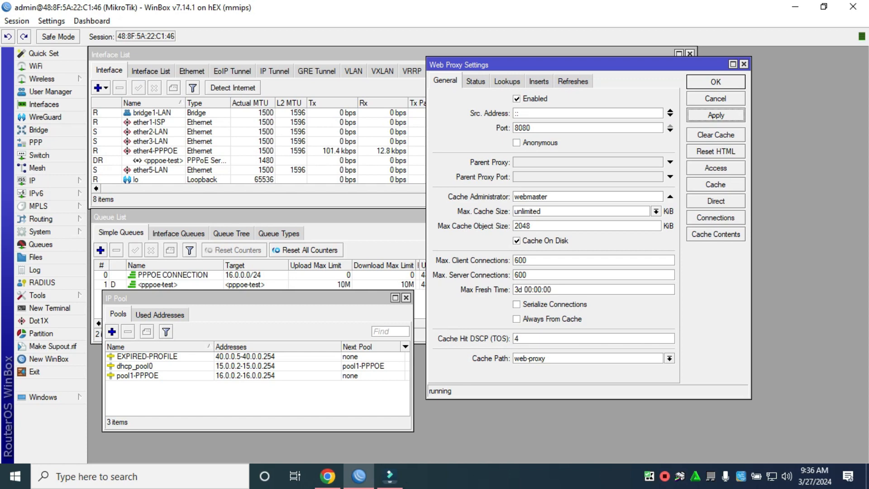
left_click(715, 116)
left_click(715, 168)
left_click_drag(227, 316, 349, 300)
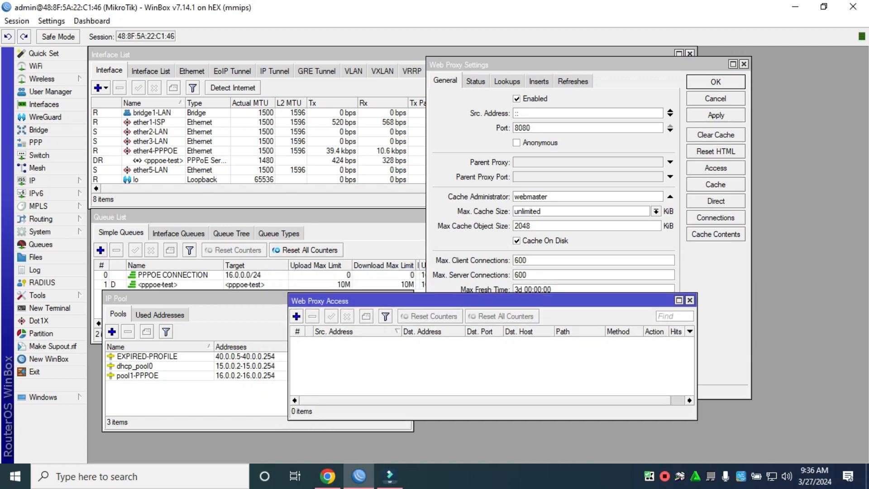
Step: Add a web proxy allow rule for source 40.0.0.0/24 on destination port 8080
left_click(297, 316)
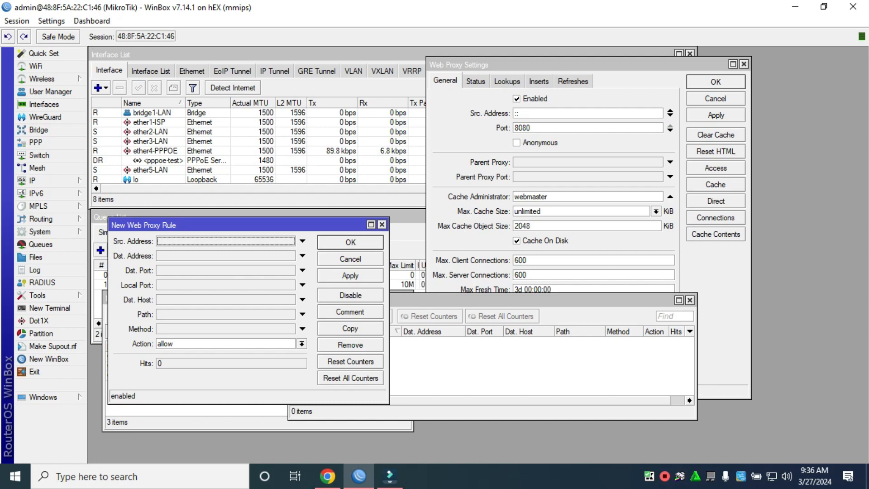
left_click_drag(226, 225, 660, 244)
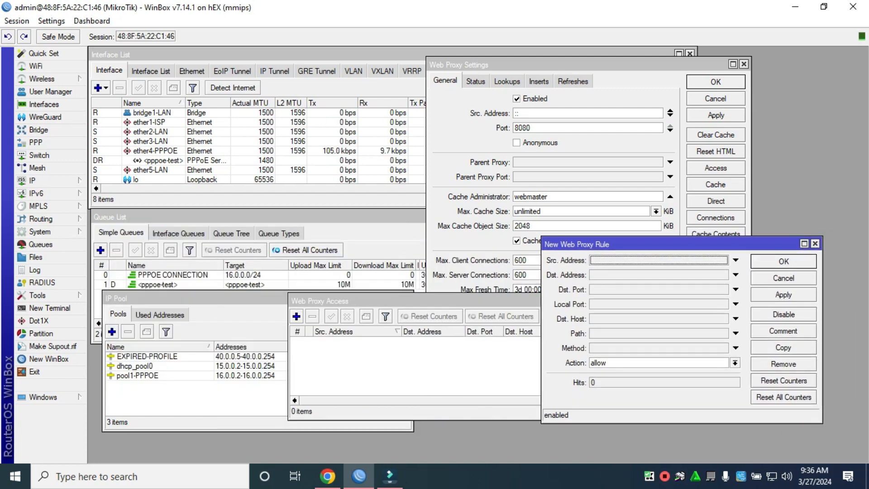
left_click(735, 260)
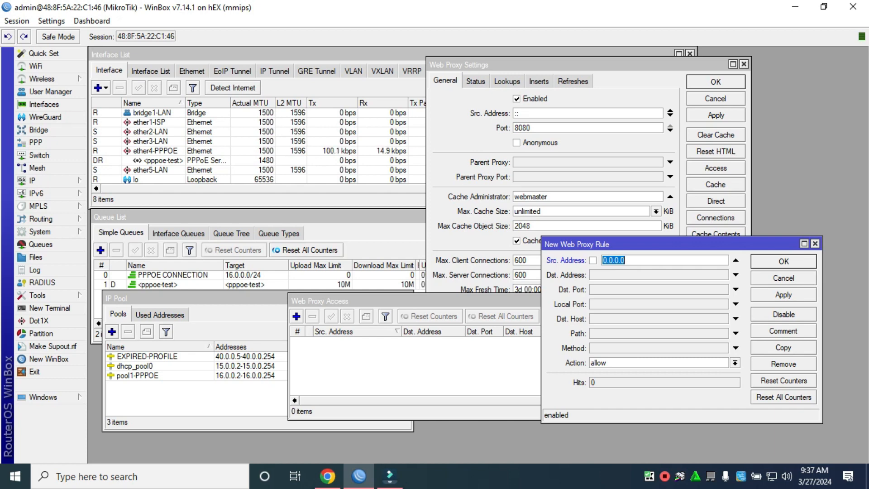
type("40")
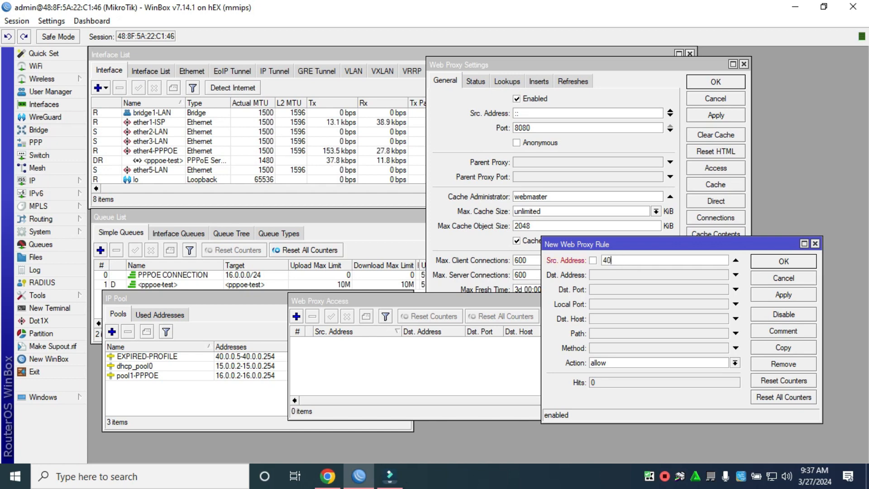
type(".0.0")
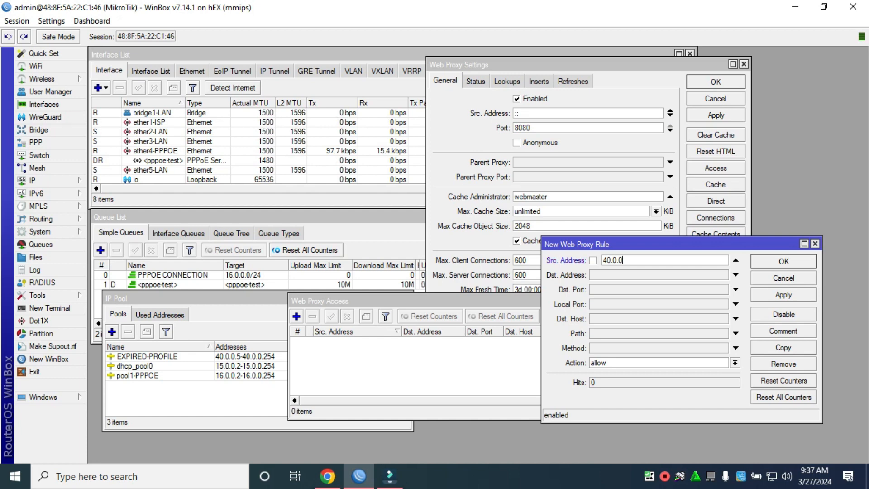
type(".0/24")
left_click(735, 289)
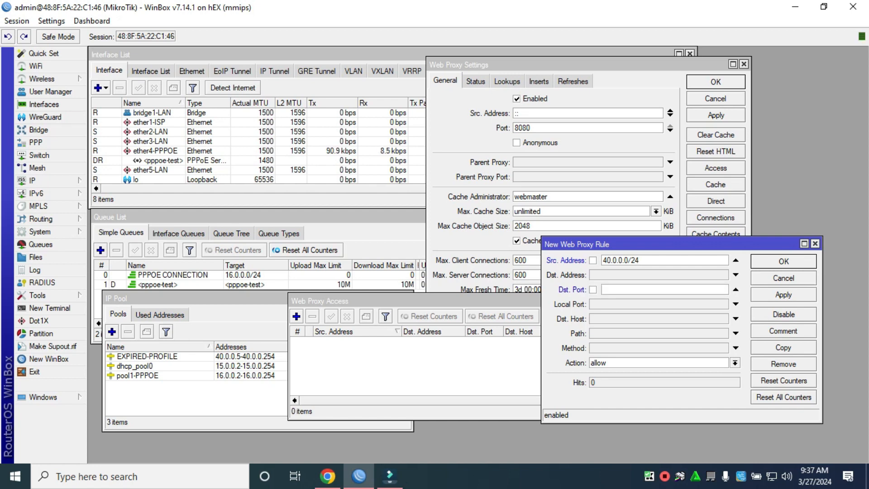
type("8080")
left_click(783, 295)
left_click(784, 262)
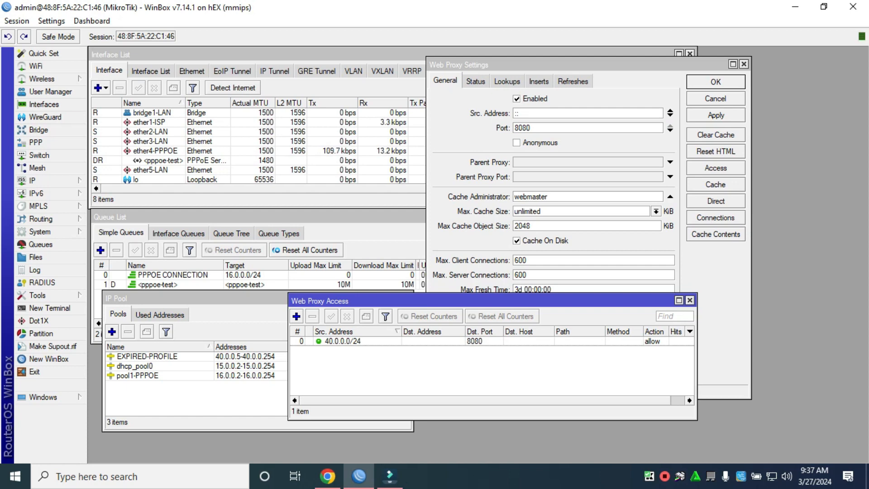
Step: Start a new access rule with source 40.0.0.0/24 and look up the router's 16.0.0.1 address
left_click(296, 316)
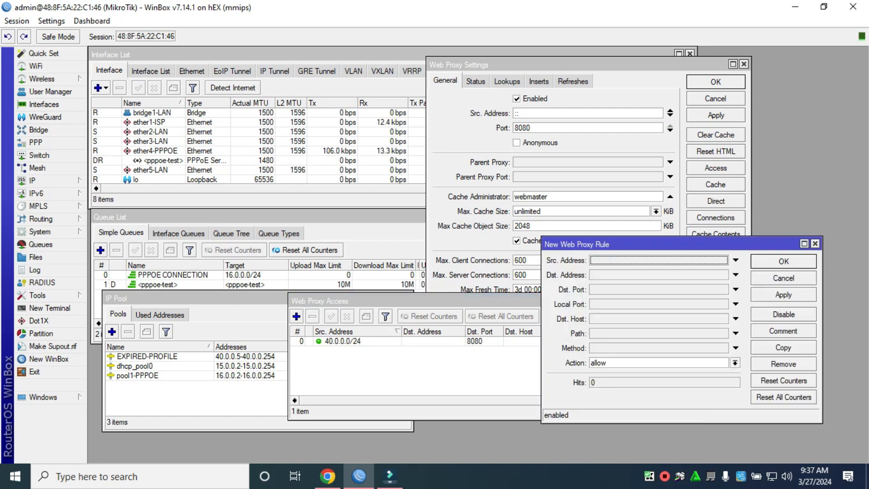
type("40")
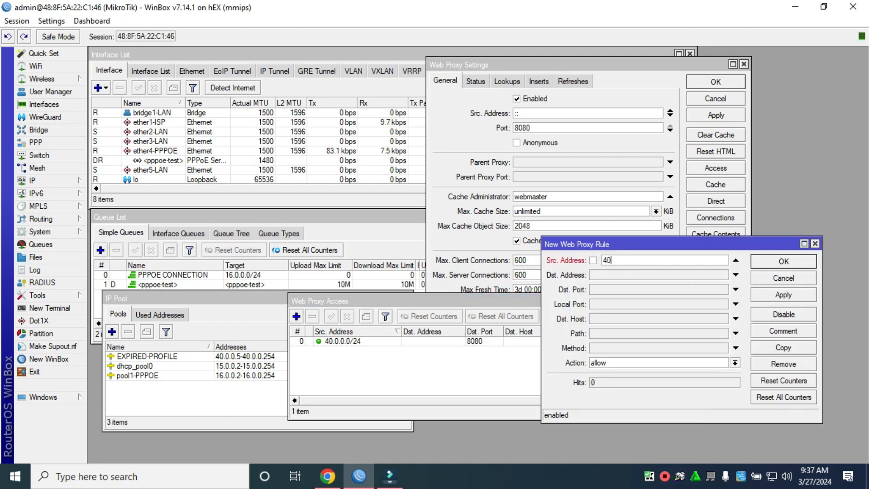
type(".0.0.0/24")
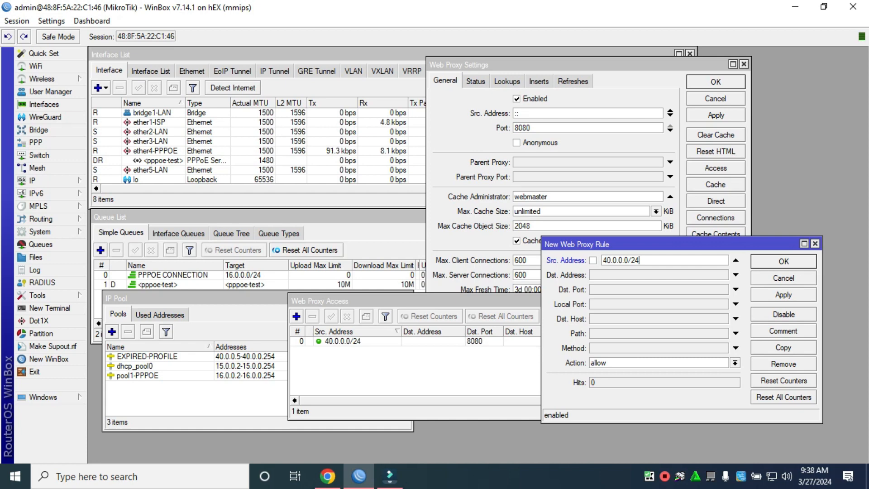
key("Tab")
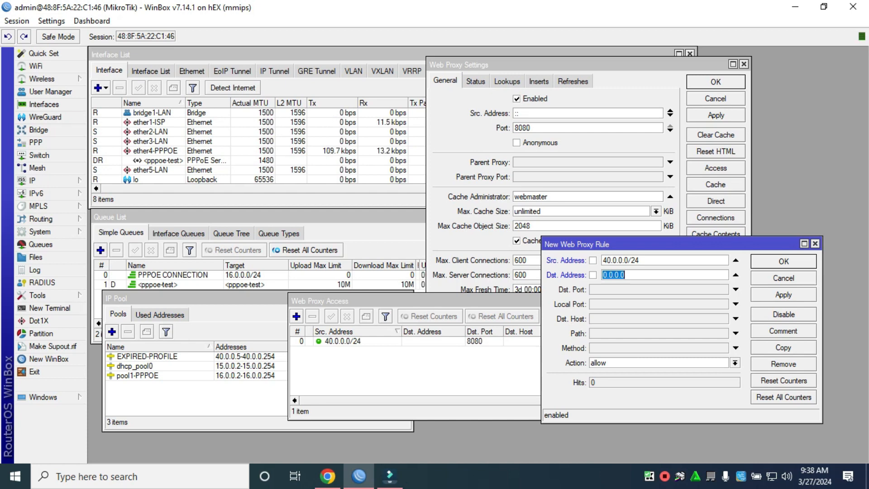
left_click(33, 180)
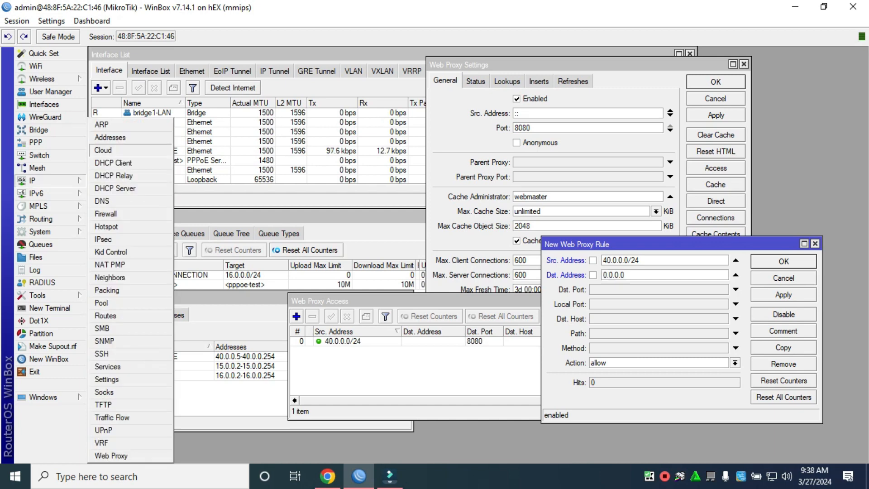
left_click(118, 135)
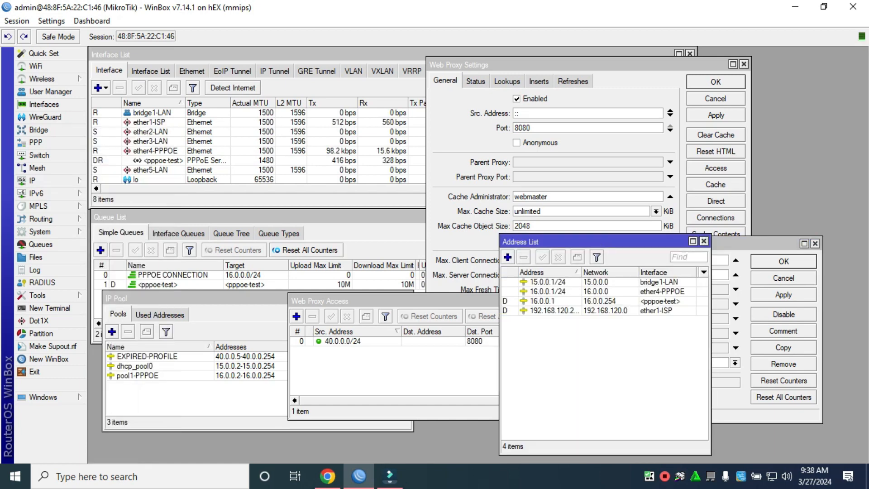
left_click_drag(584, 241, 326, 274)
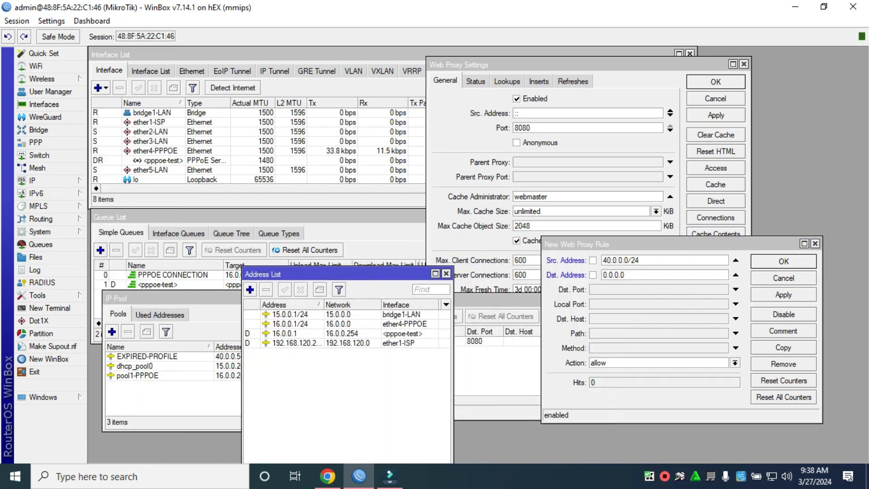
left_click(296, 324)
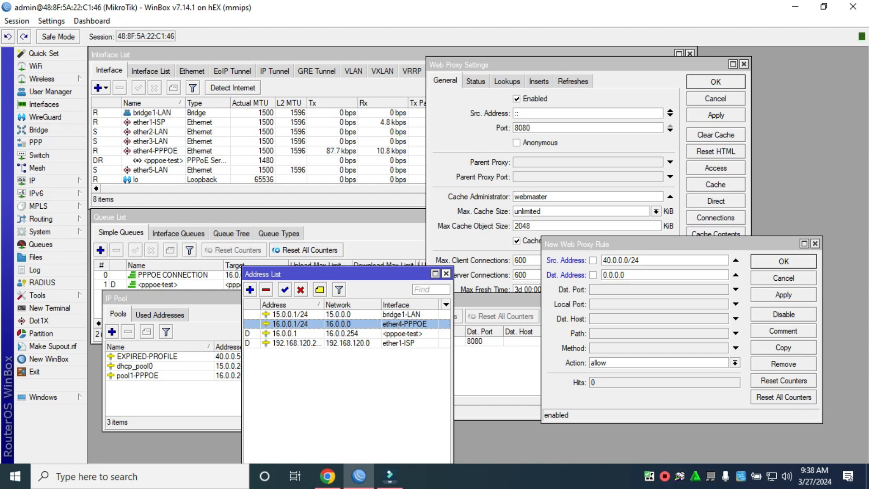
left_click(445, 273)
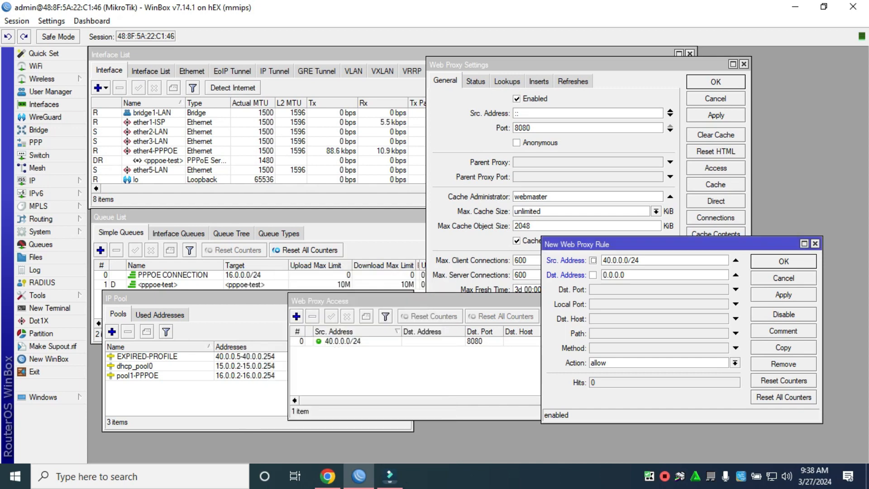
Step: Set destination address !16.0.0.1, destination port 80 and action deny, then save
left_click_drag(627, 275, 602, 275)
type("1")
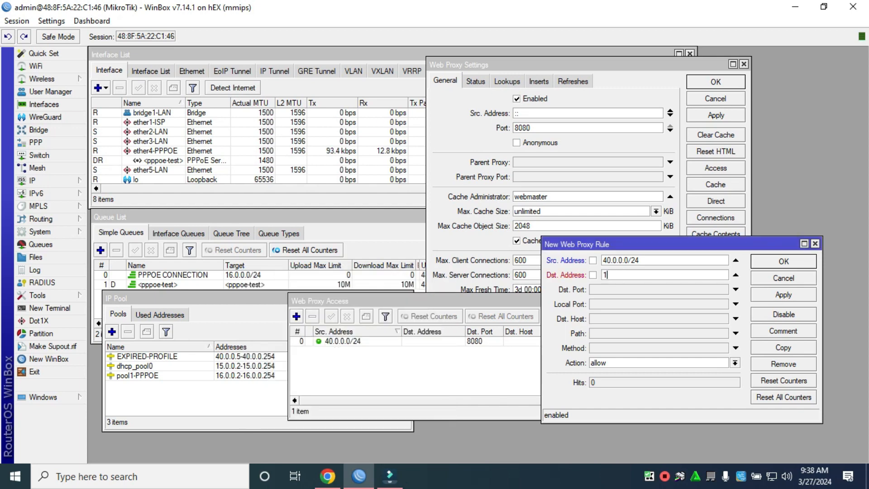
type("6.0.0.1")
left_click(592, 274)
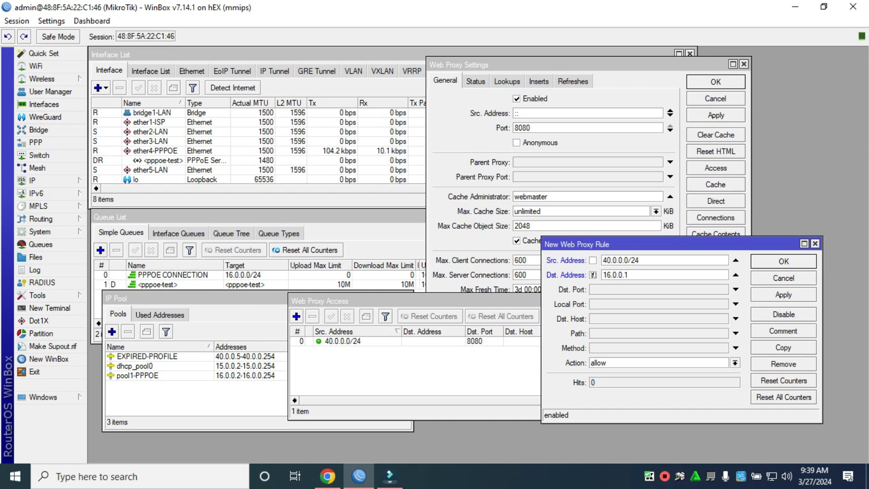
left_click(735, 289)
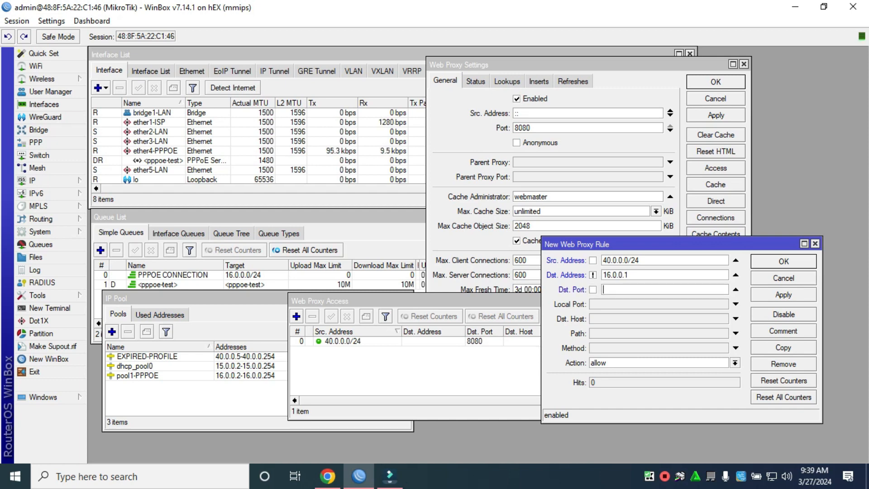
type("80")
left_click(735, 362)
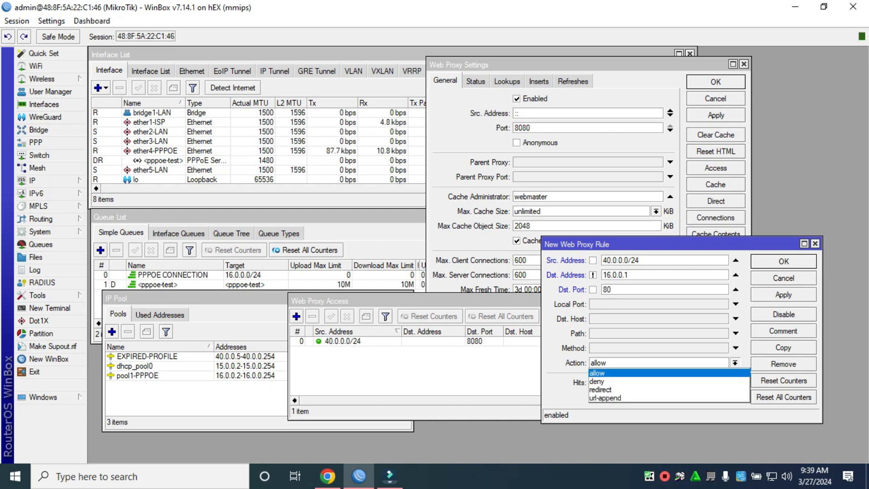
left_click(606, 389)
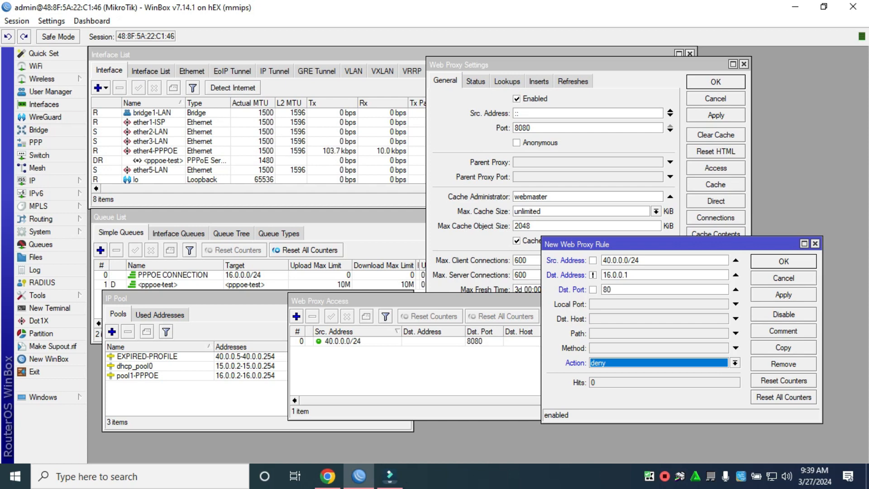
left_click(783, 295)
left_click(783, 261)
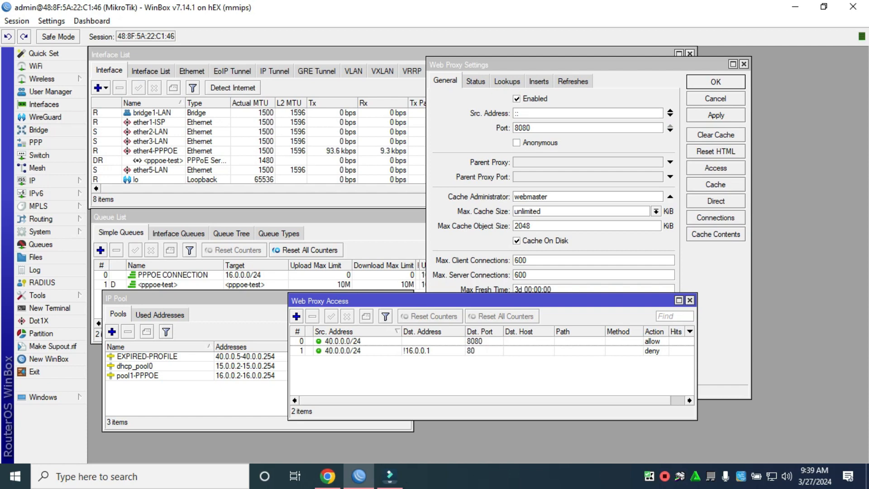
Step: Add an unconditioned deny rule to the web proxy access list
left_click(296, 316)
left_click(735, 363)
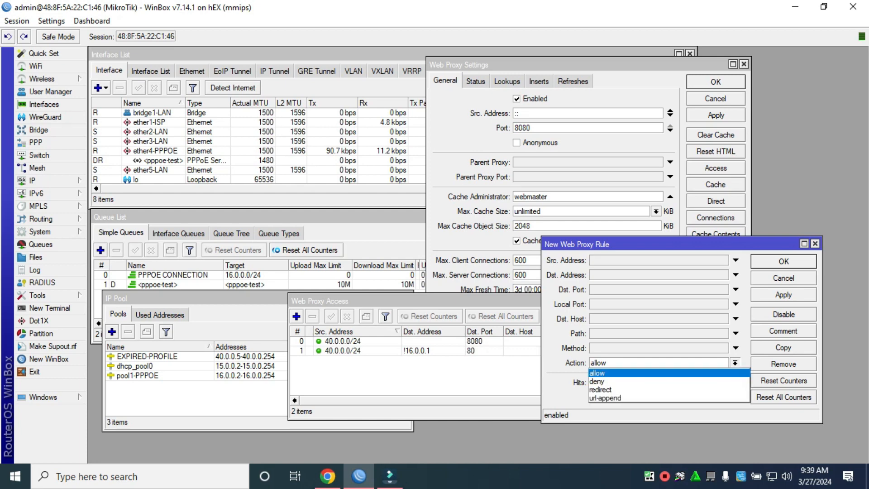
left_click(634, 382)
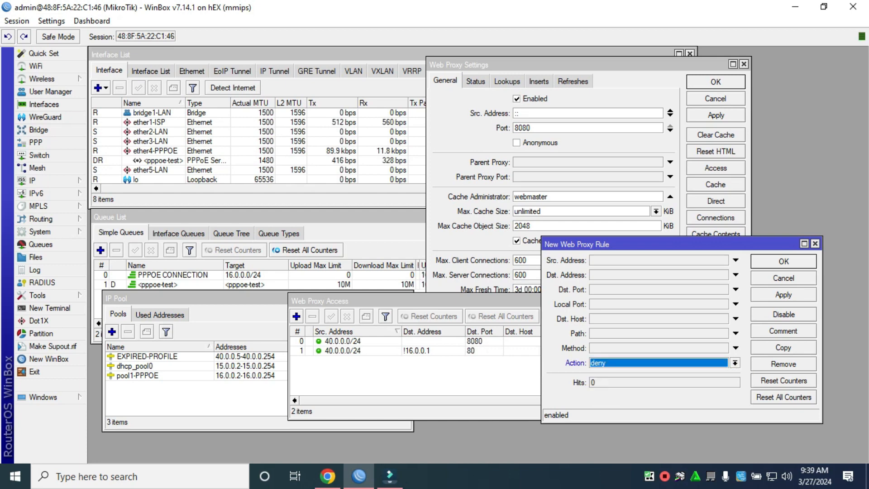
left_click(783, 261)
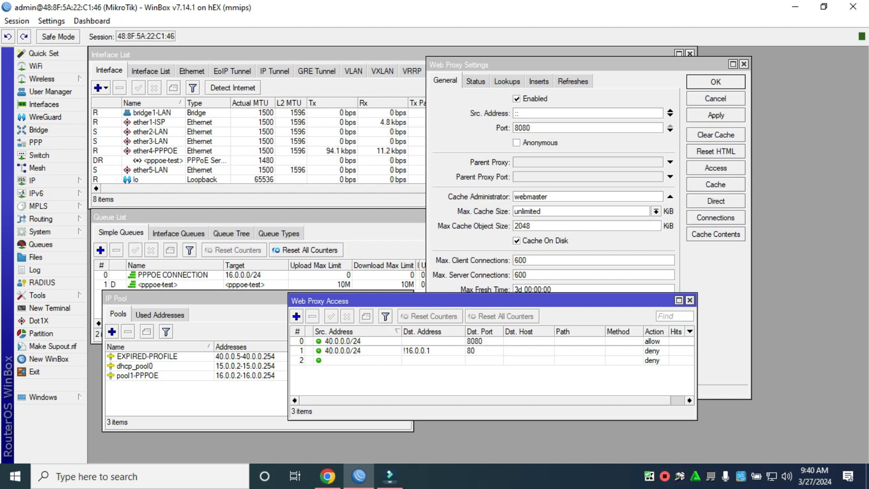
Step: Close the access list, then apply and close the Web Proxy Settings
left_click_drag(492, 301, 530, 304)
left_click(727, 303)
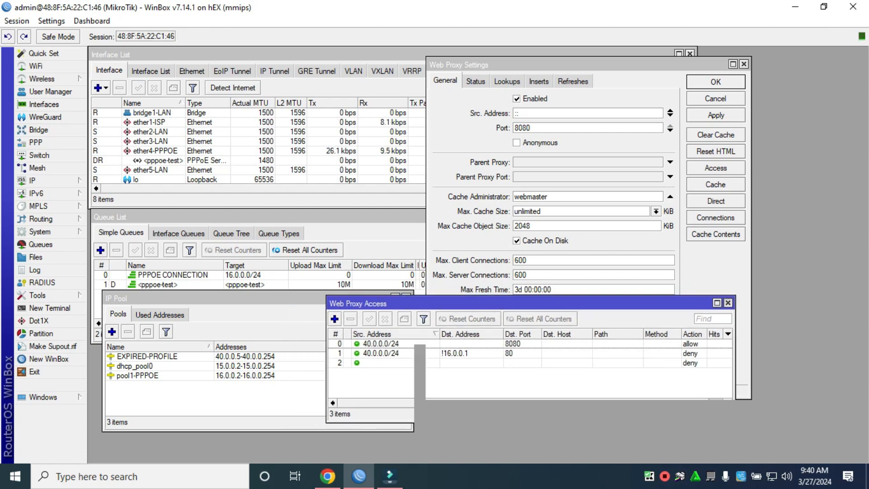
left_click(716, 116)
left_click(715, 82)
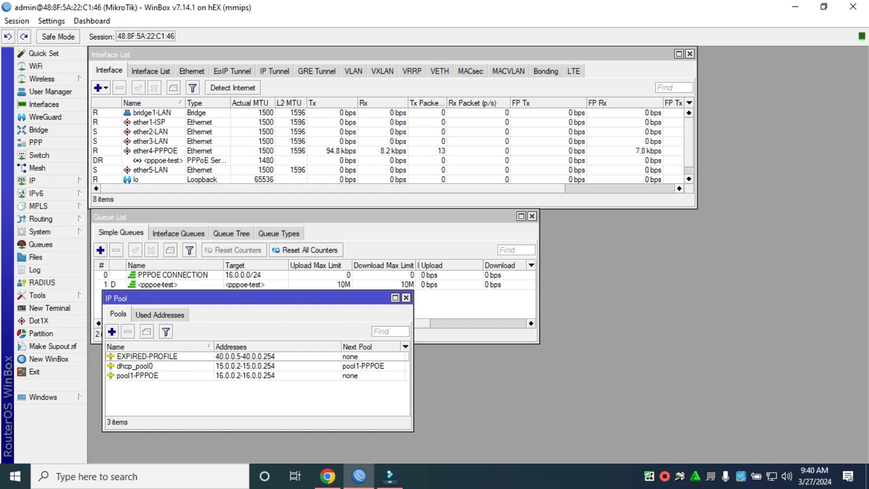
Step: Move the IP Pool list aside and inspect flash/webproxy/error.html in the router's File List
left_click_drag(227, 298, 653, 87)
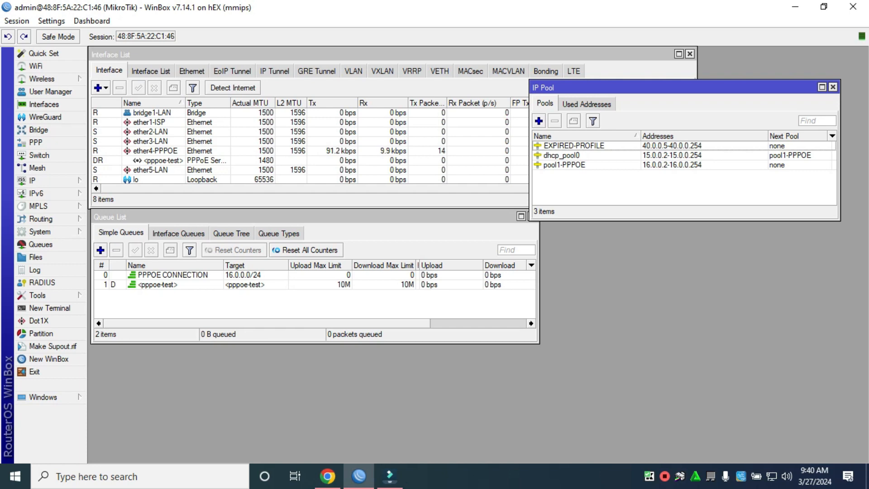
left_click(245, 284)
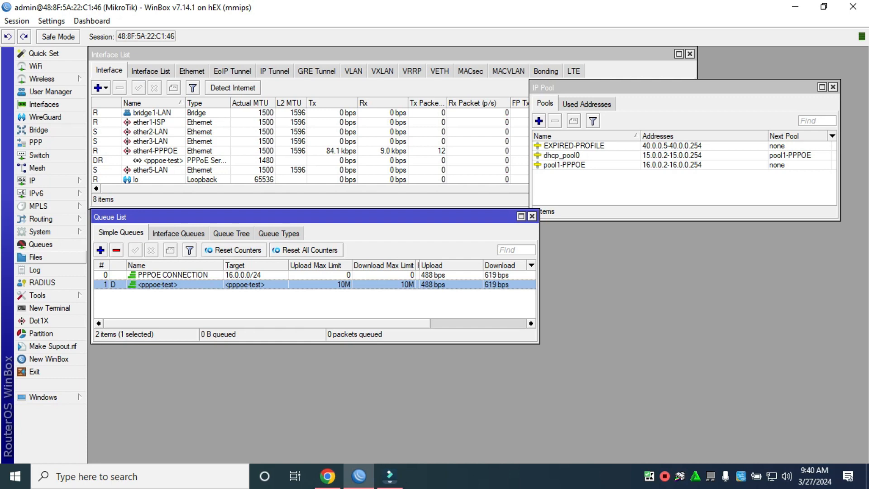
left_click(35, 257)
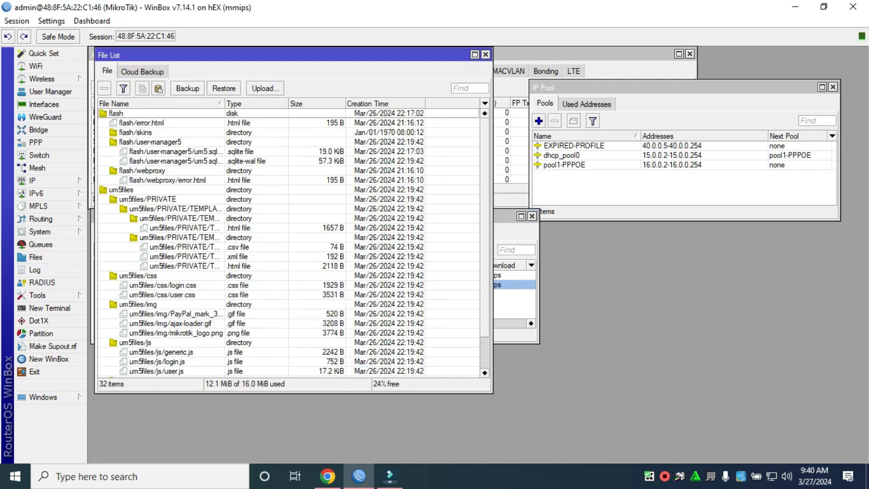
left_click(168, 180)
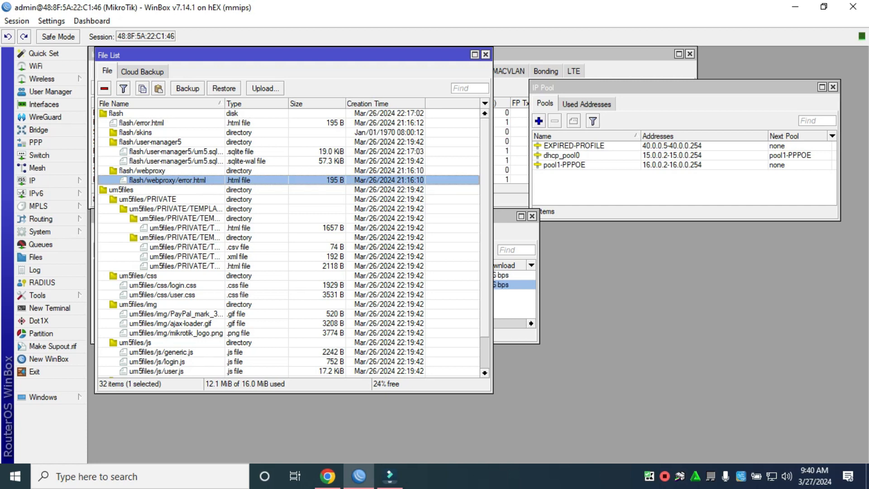
left_click(486, 55)
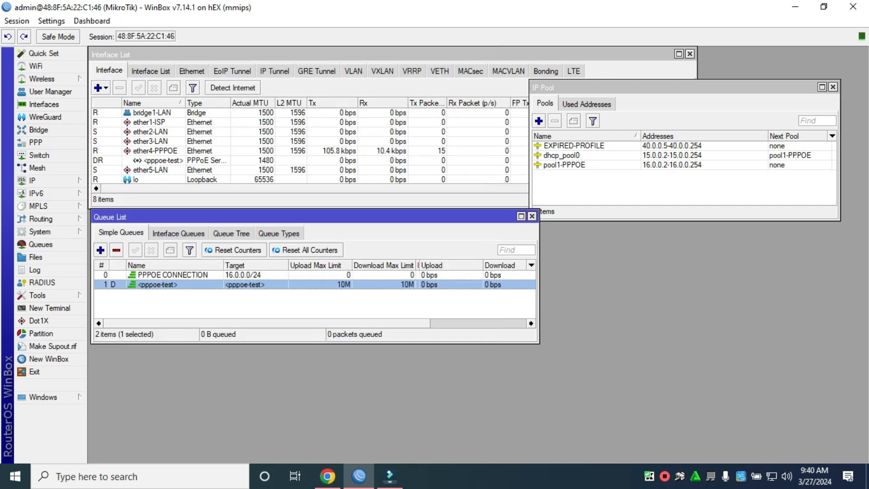
left_click(36, 180)
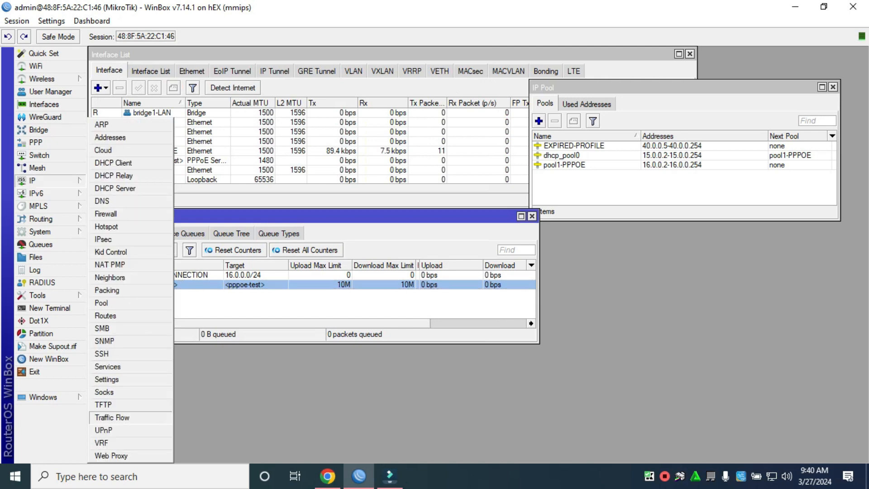
Step: Apply and confirm the Web Proxy settings with the proxy enabled on port 8080
left_click(111, 455)
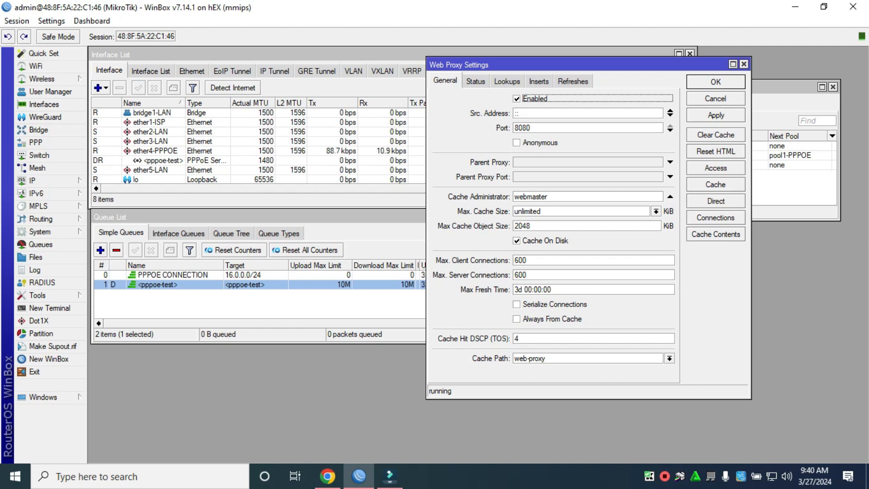
left_click(716, 115)
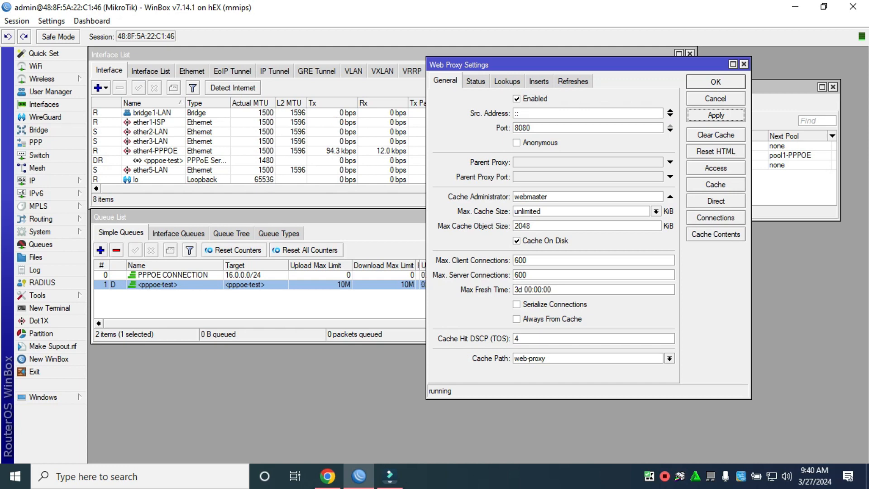
left_click(715, 82)
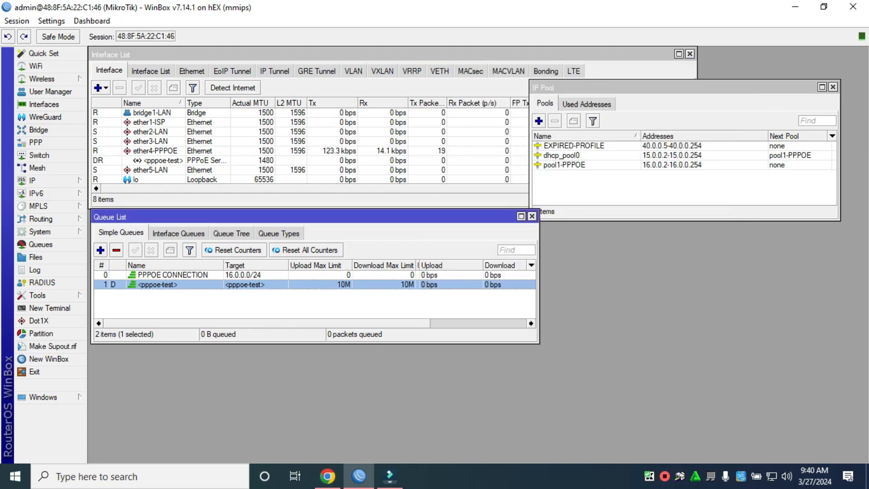
mouse_move(328, 476)
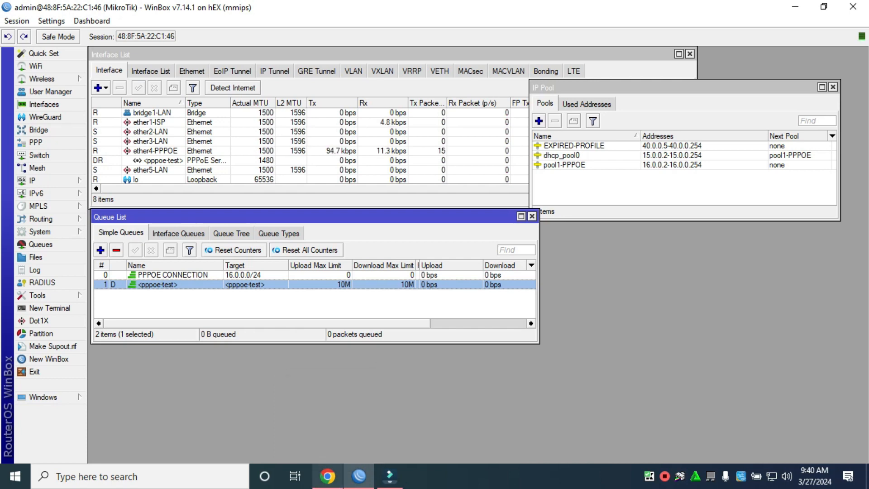
left_click(327, 476)
Step: Rerun the Fast.com test and watch pppoe-test reach about 9.8 Mbps download
left_click(753, 276)
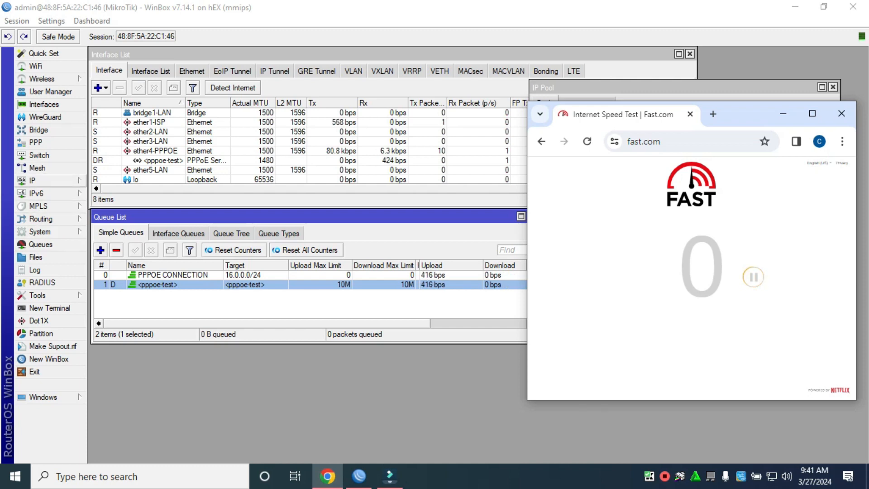
left_click(37, 180)
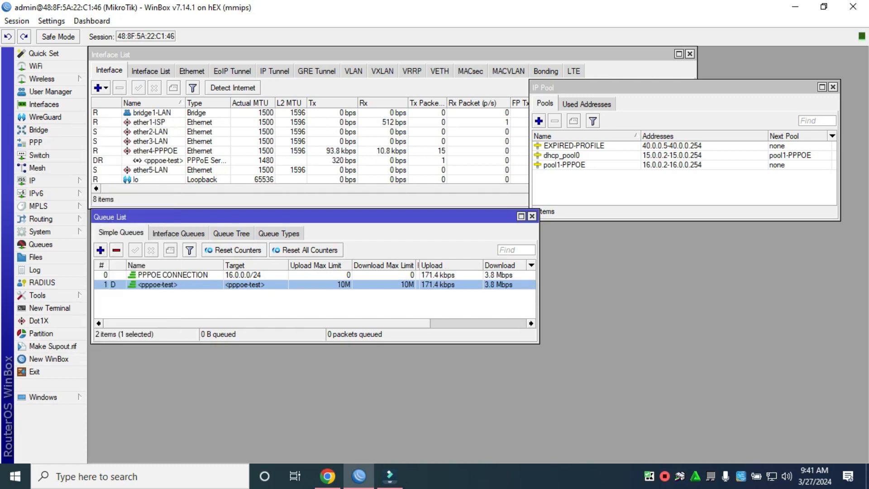
left_click(46, 181)
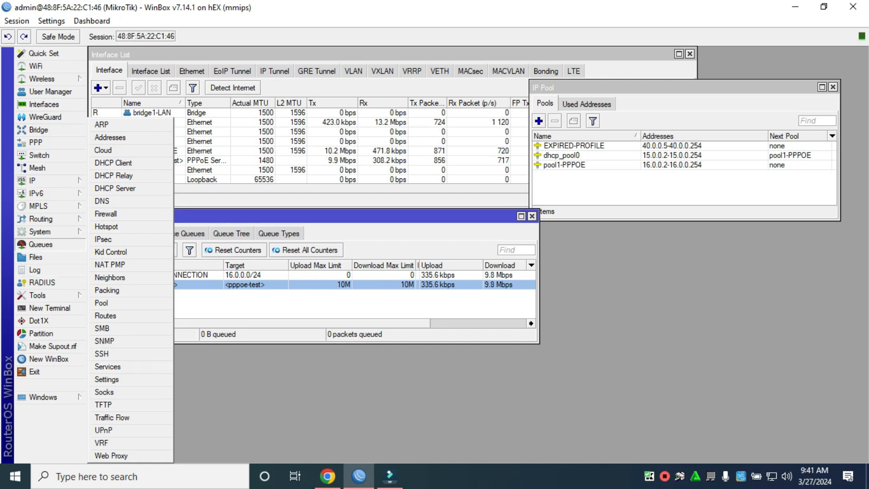
Step: Save the test user's PPP secret with EXPIRED-PROFILE, then refresh Fast.com with F5
left_click(130, 258)
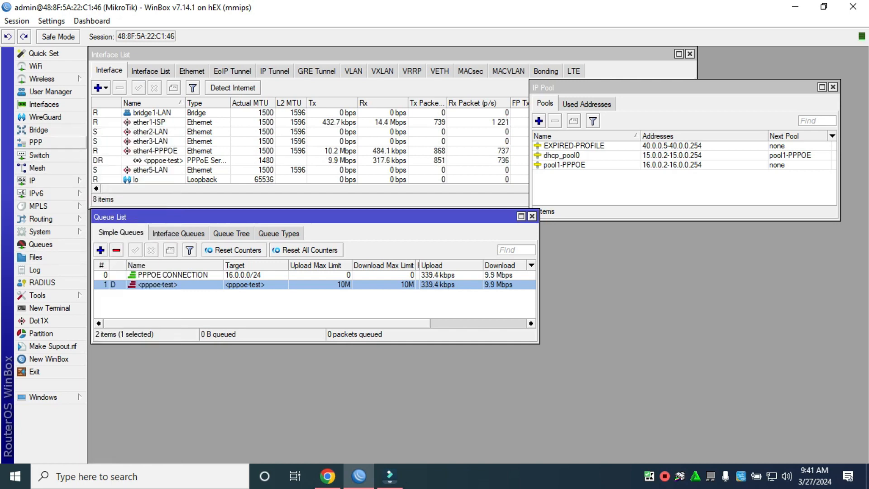
left_click(35, 142)
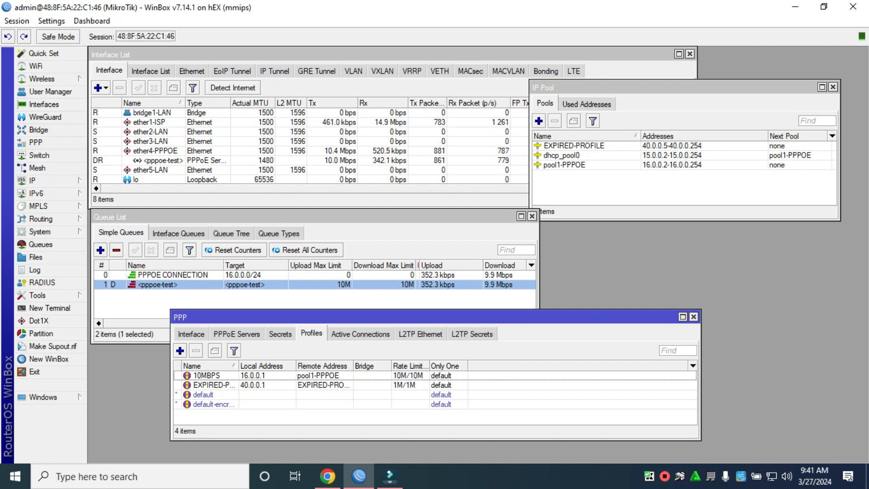
left_click(281, 334)
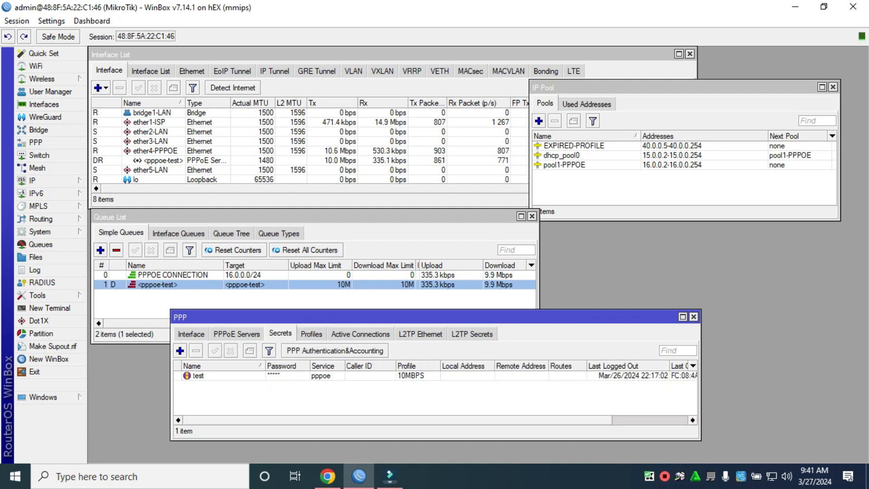
double_click(198, 376)
left_click(380, 203)
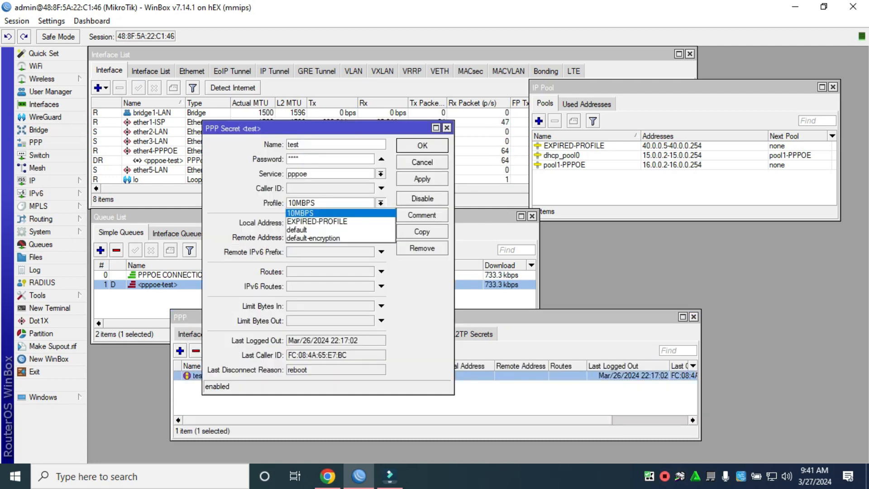
left_click(325, 221)
left_click(422, 179)
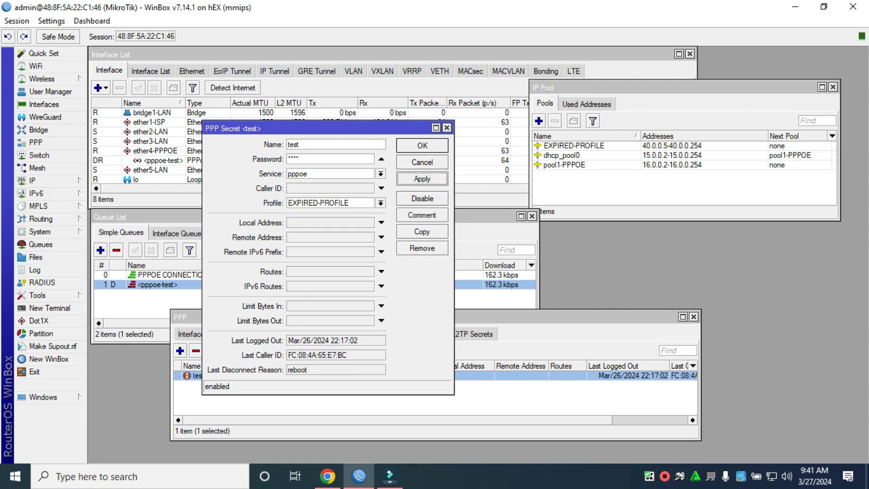
left_click(423, 145)
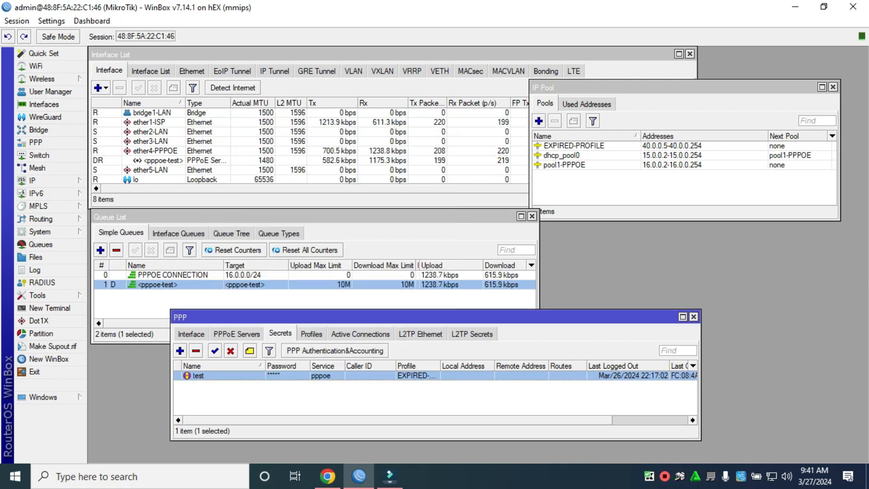
left_click(327, 476)
key("F5")
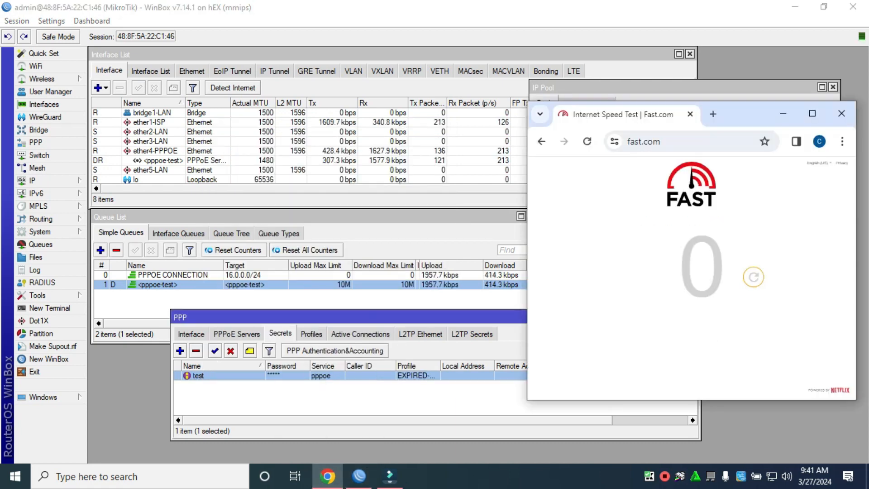
Step: Maximize Chrome and load facebook.com in a new tab beside Fast.com
left_click_drag(740, 110, 601, 107)
left_click(672, 110)
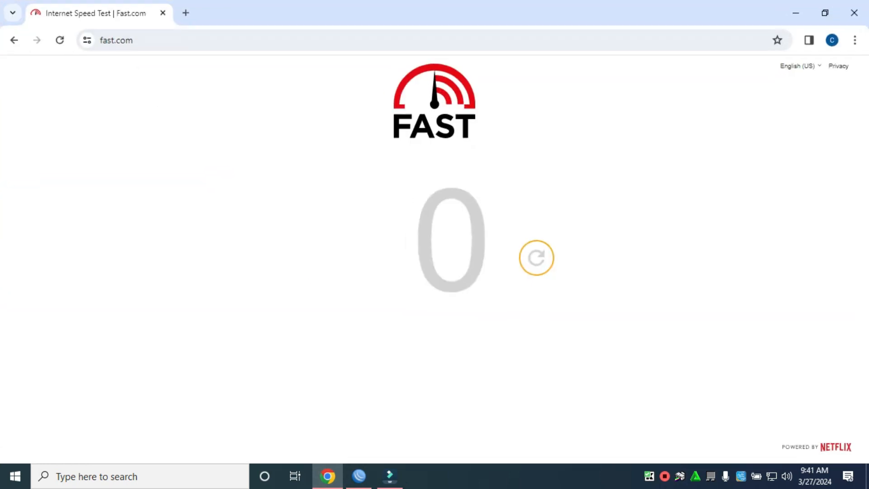
left_click(186, 12)
left_click(181, 40)
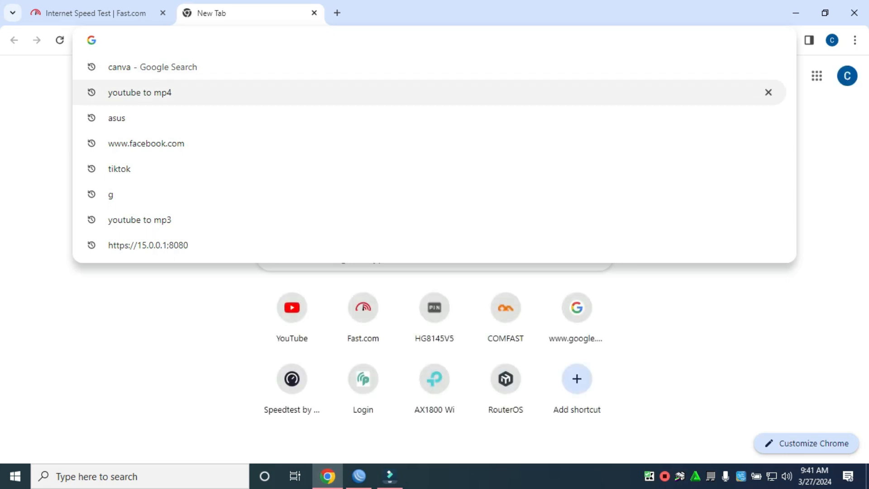
type("facebook.com")
key("Return")
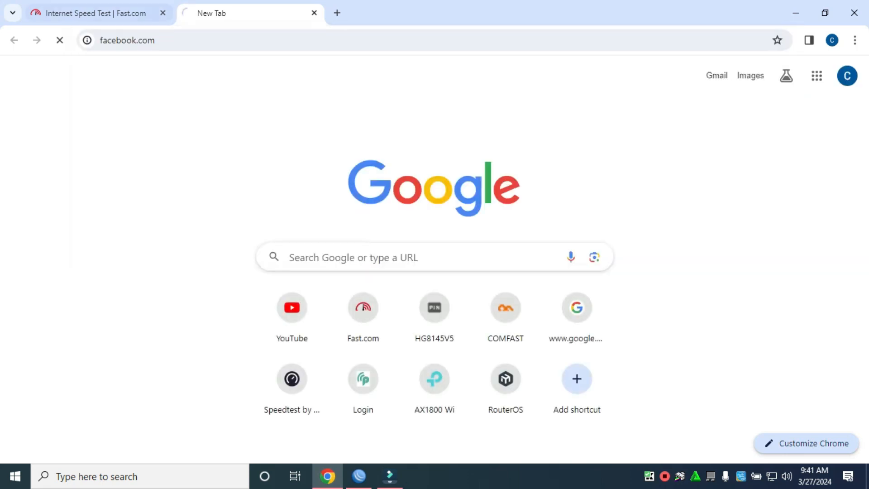
left_click(99, 13)
left_click(235, 13)
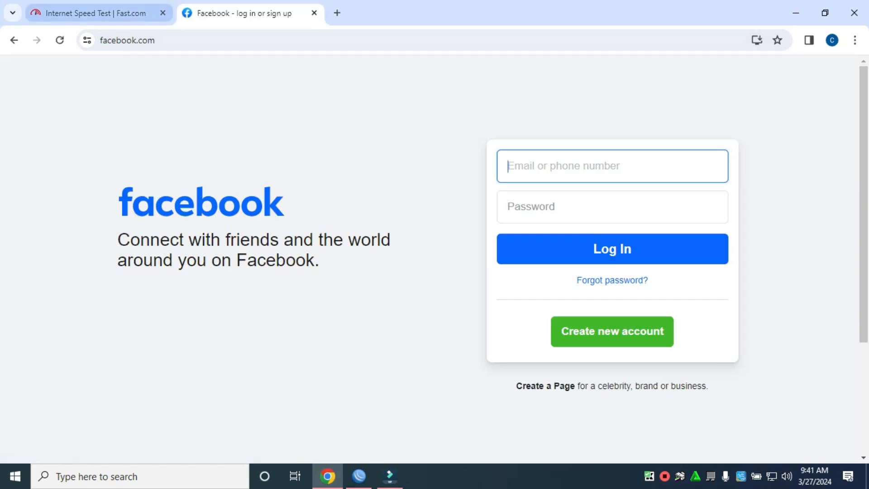
left_click(99, 13)
left_click(239, 13)
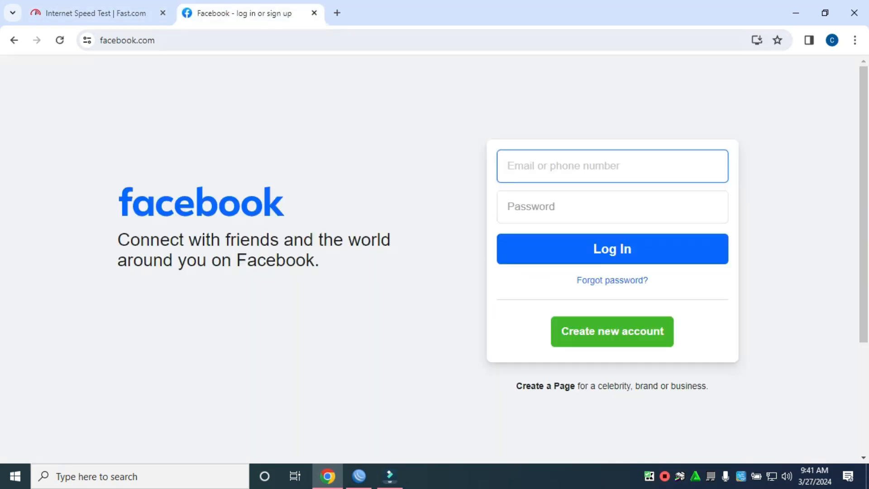
Step: Search 'youtube to mp4' in a new tab, open the Wave.video converter, then minimize Chrome
left_click(336, 12)
left_click(337, 40)
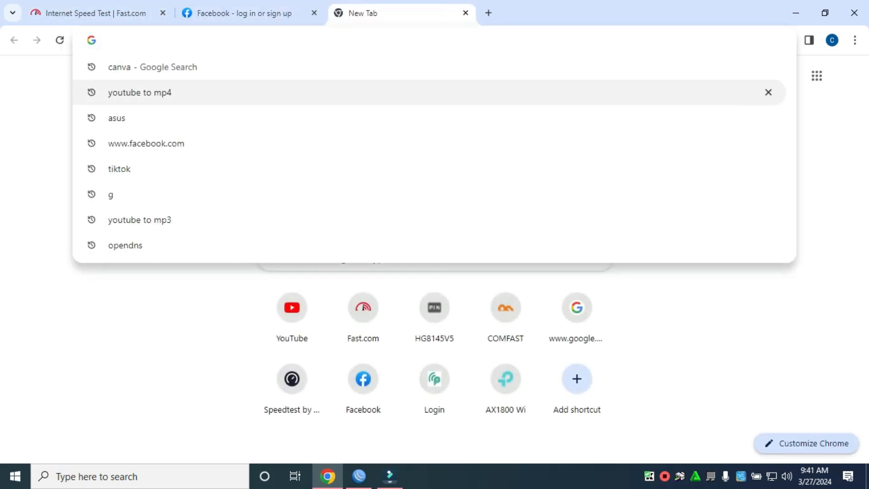
left_click(336, 92)
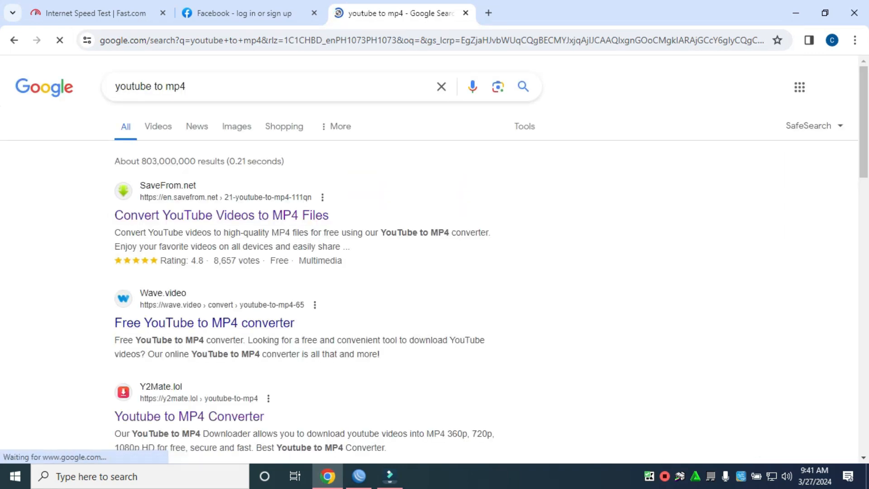
left_click(204, 322)
left_click(240, 13)
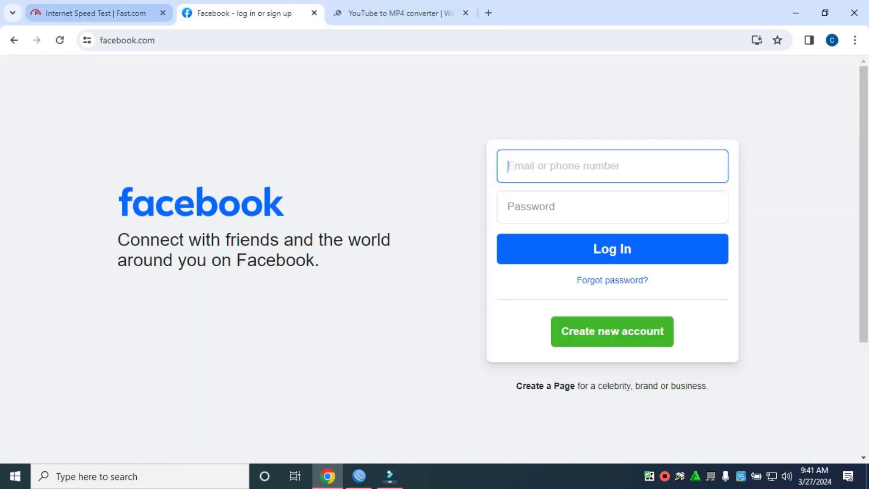
left_click(95, 13)
left_click(401, 14)
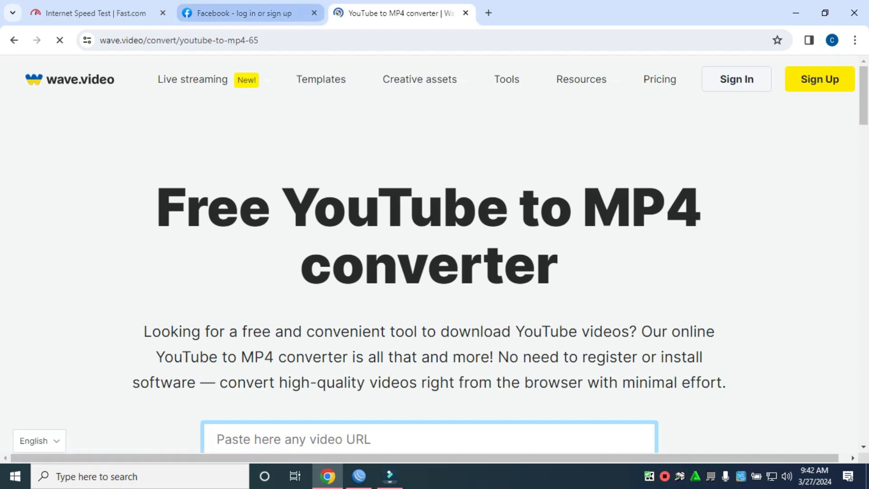
left_click(240, 14)
left_click(96, 13)
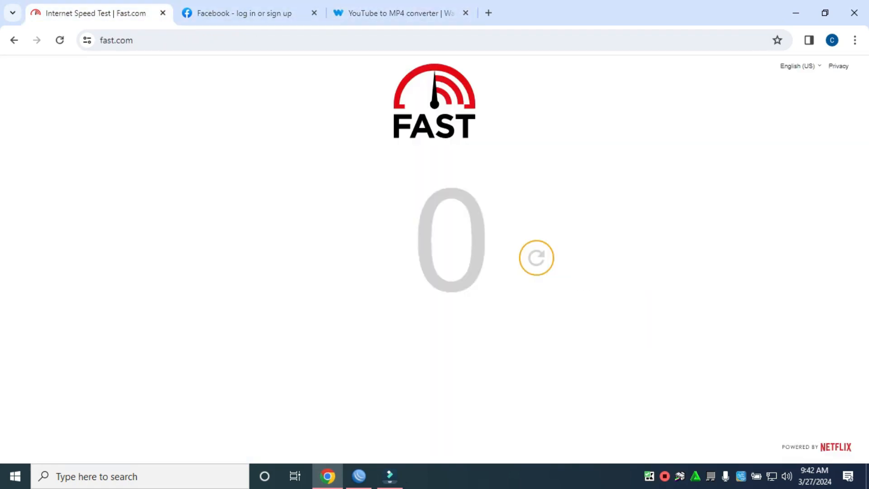
left_click(401, 13)
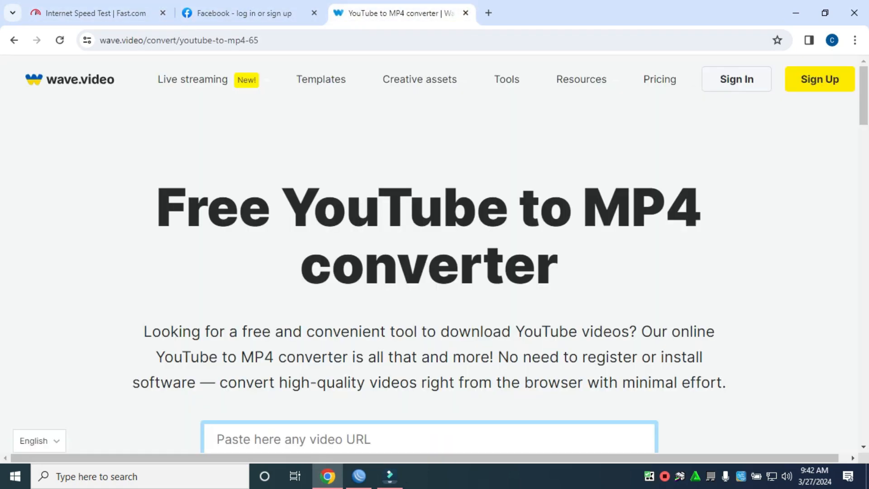
left_click(795, 13)
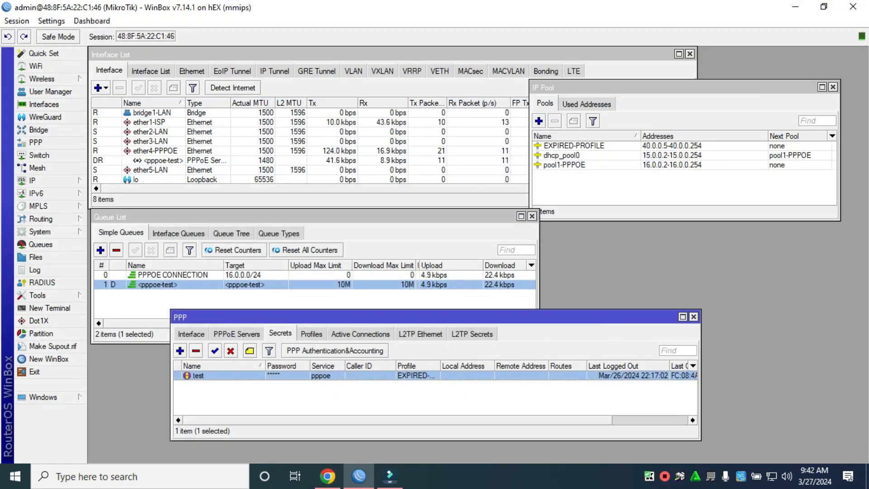
Step: Remove the test user's session from PPP Active Connections
left_click(360, 333)
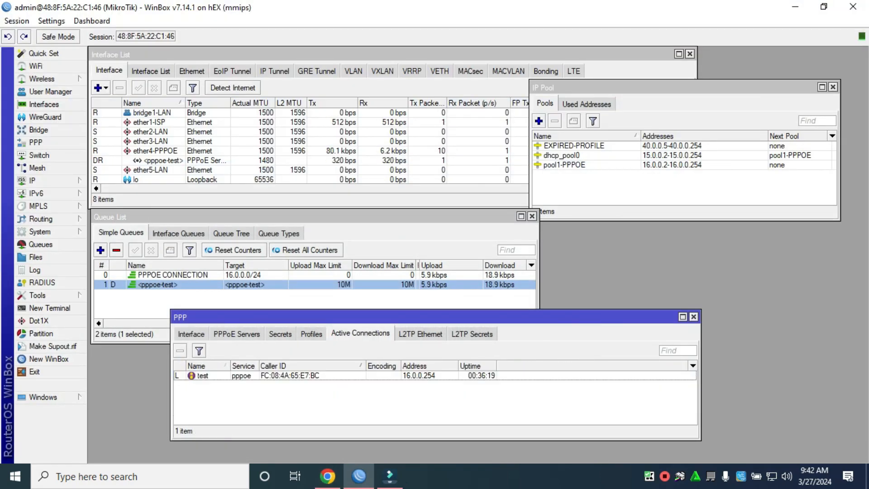
left_click(362, 376)
left_click(179, 350)
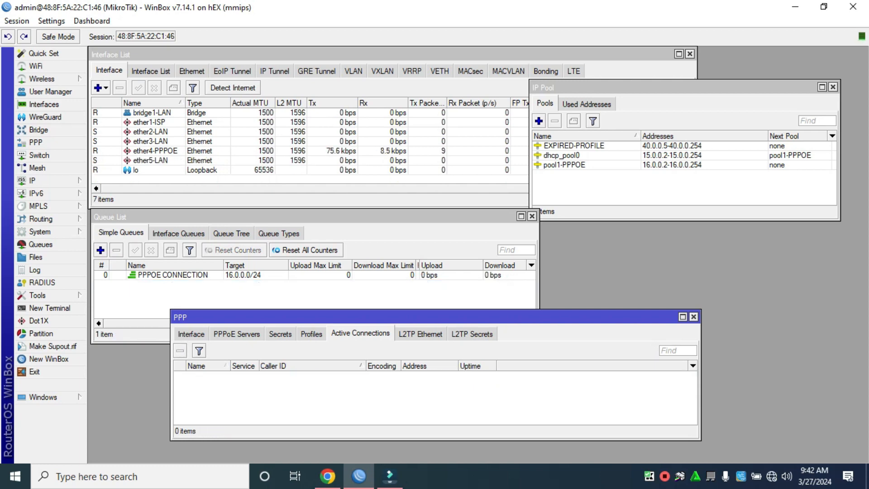
Step: Reconnect the Broadband Connection dial-up, signing in as the test user with its password
left_click(771, 476)
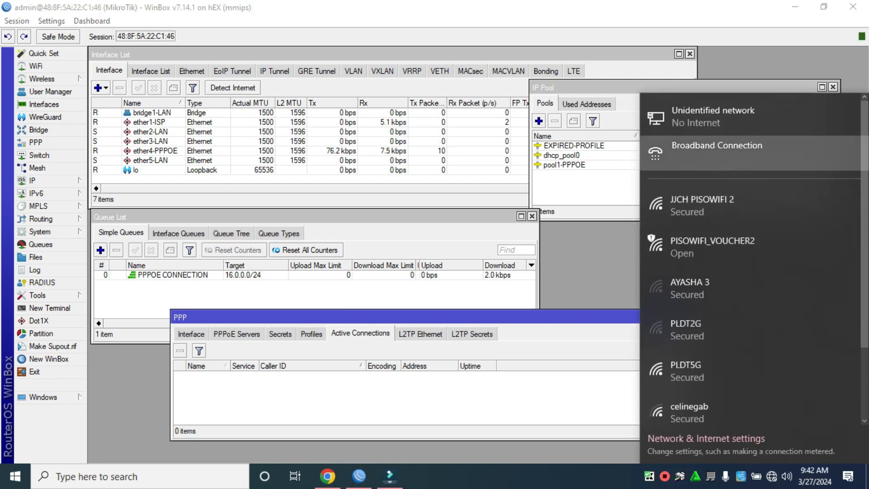
left_click(724, 152)
left_click(566, 167)
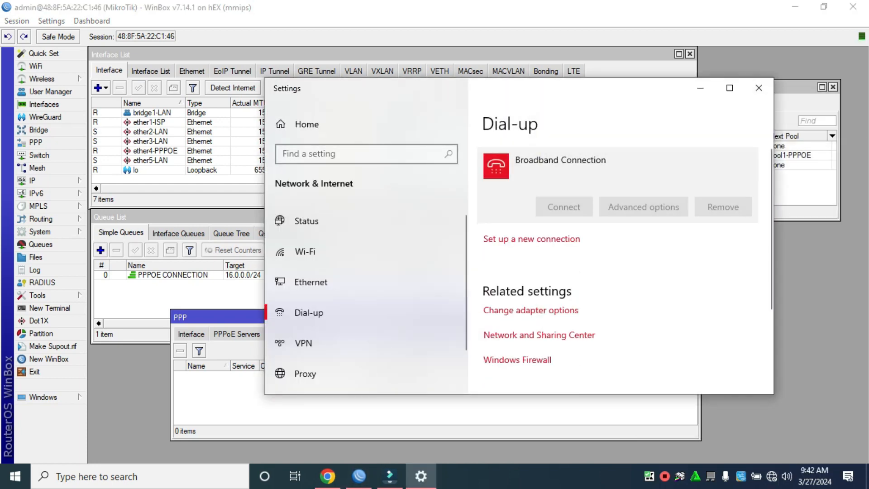
left_click(564, 206)
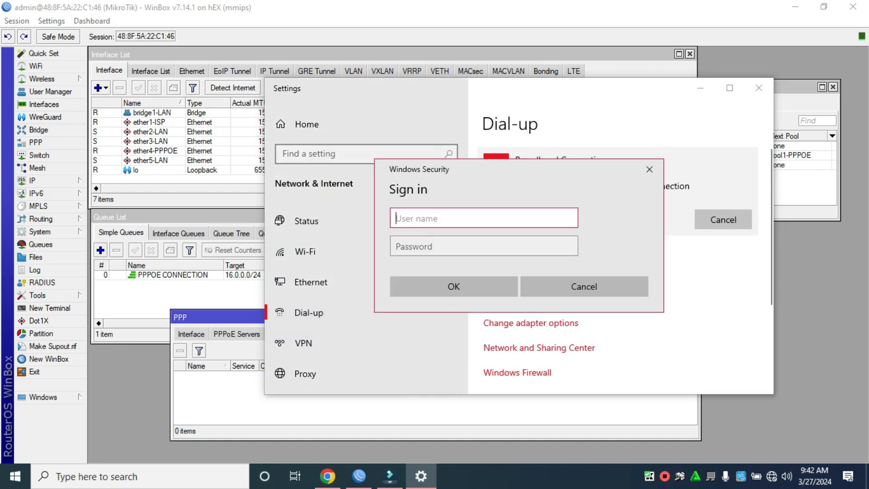
type("TEST")
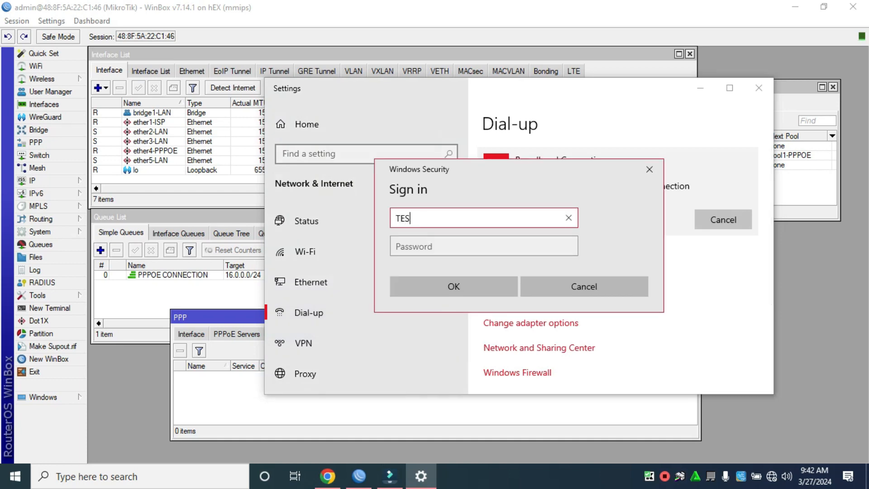
key("BackSpace")
key("BackSpace")
key("BackSpace")
key("BackSpace")
type("test")
key("Tab")
type("tes")
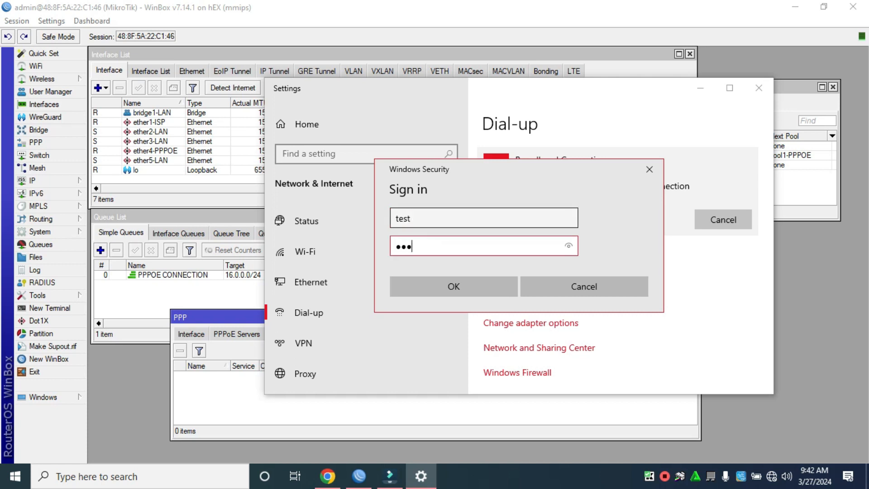
left_click(453, 287)
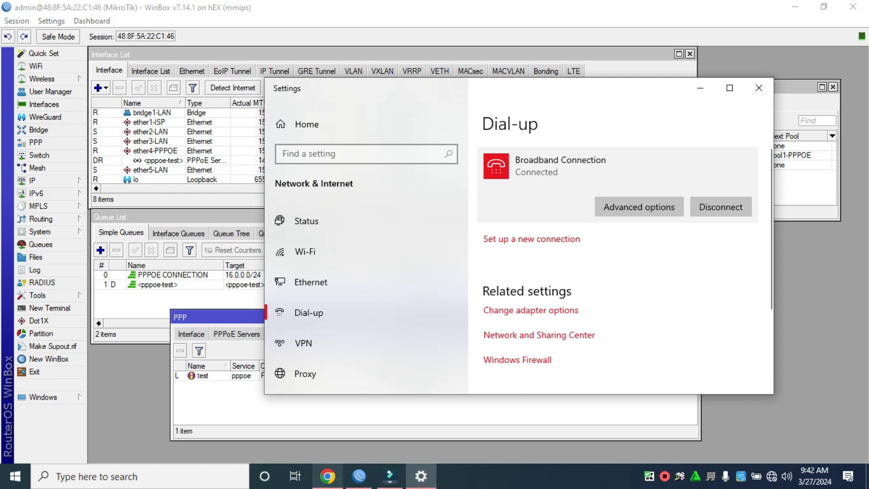
left_click(327, 476)
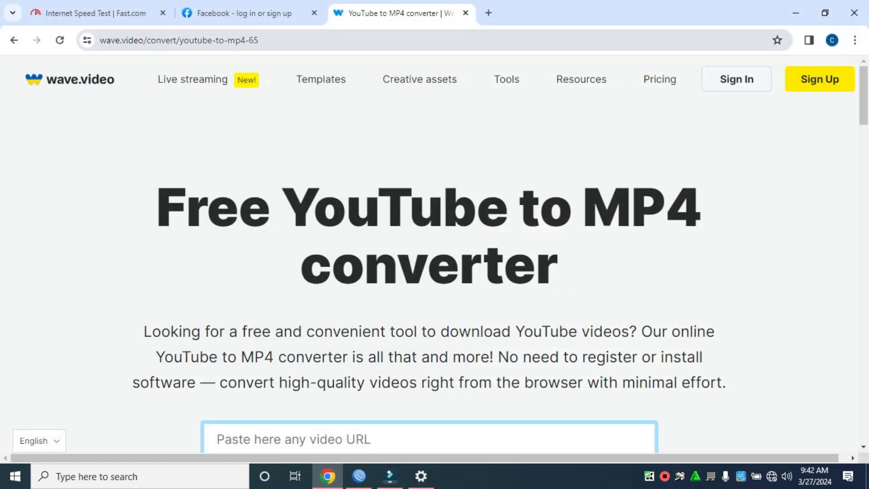
Step: Reload Fast.com and Facebook, open YouTube, and close the converter and Facebook tabs
left_click(59, 40)
left_click(96, 13)
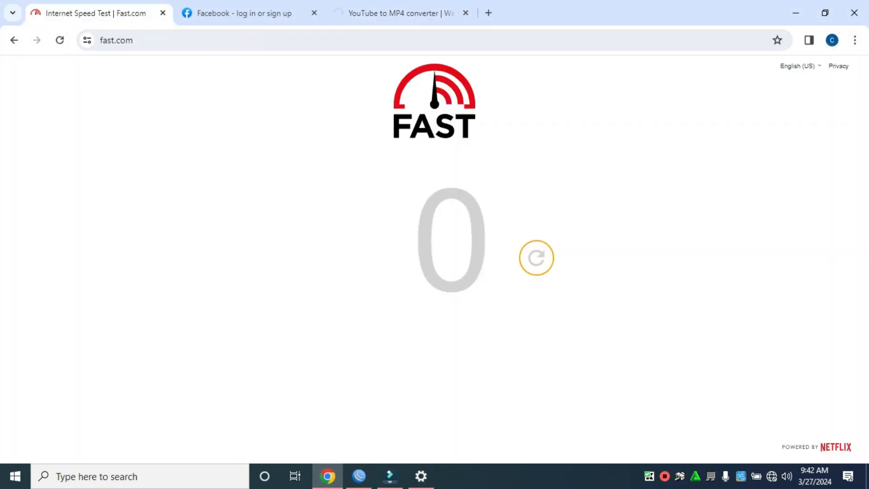
left_click(235, 13)
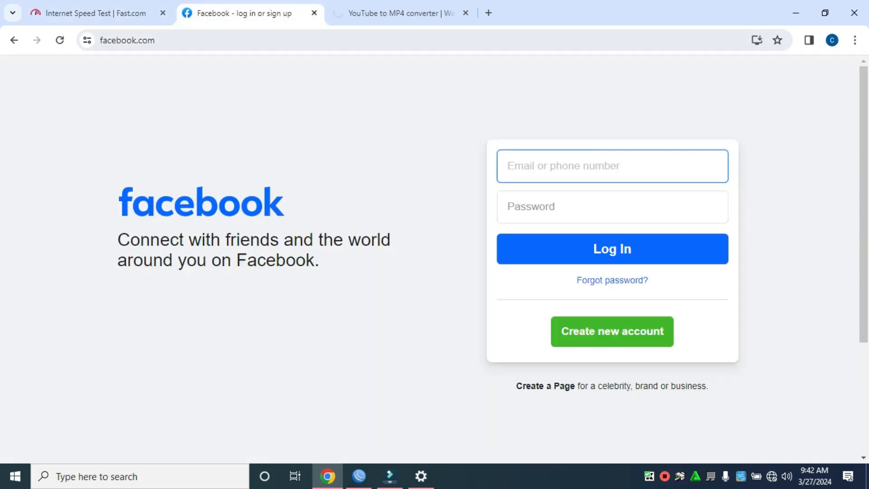
left_click(60, 39)
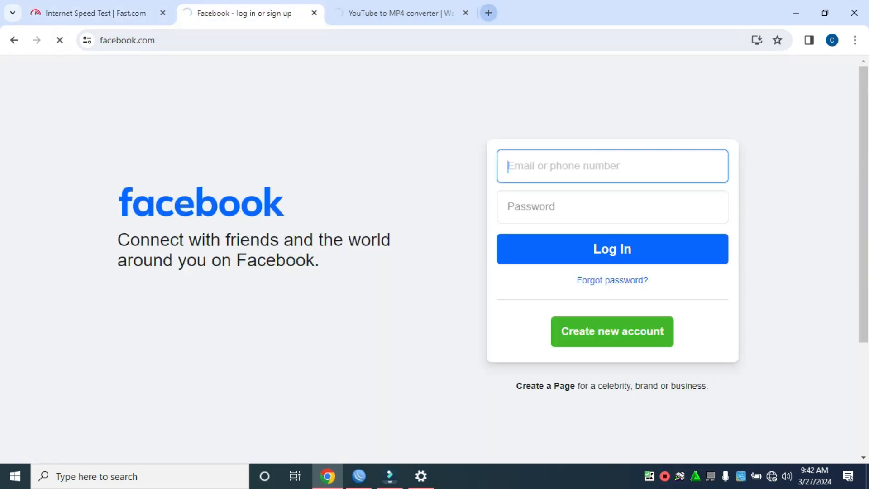
left_click(488, 13)
left_click(292, 311)
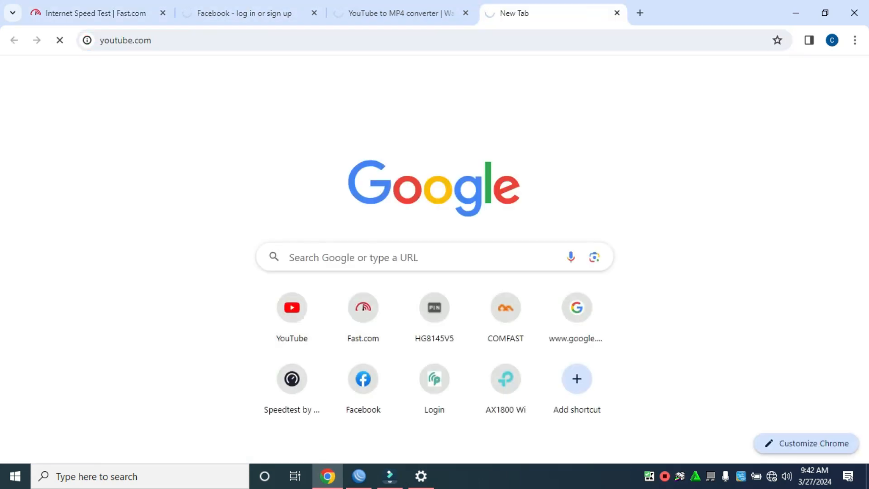
left_click(398, 13)
left_click(249, 13)
left_click(104, 13)
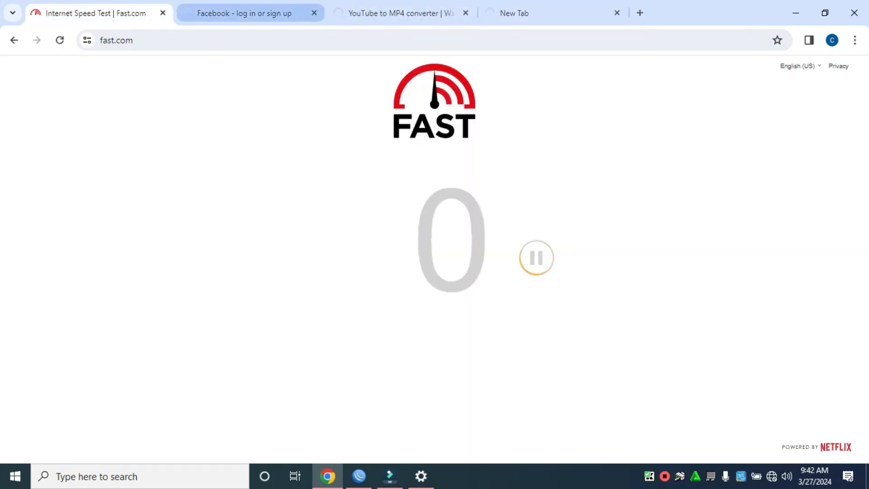
left_click(249, 13)
left_click(398, 13)
left_click(466, 13)
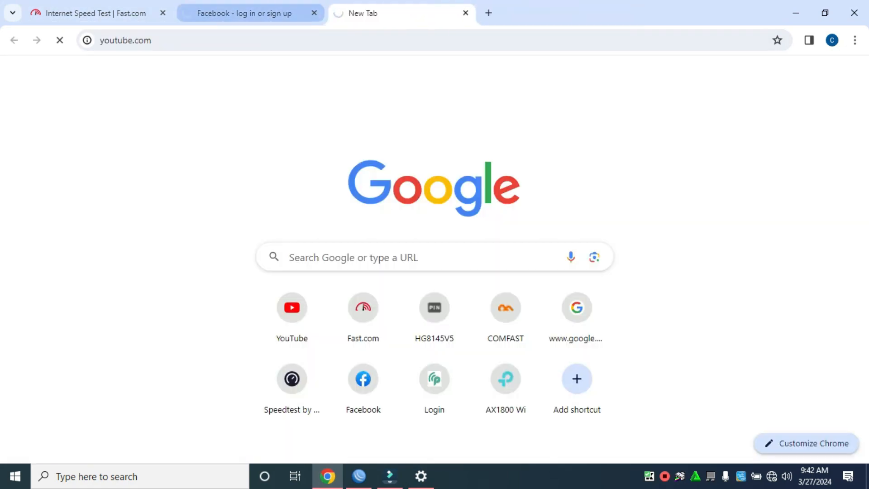
left_click(314, 13)
Step: Reopen Fast.com, close the duplicate, and run a Google search for asus in a new tab
left_click(336, 13)
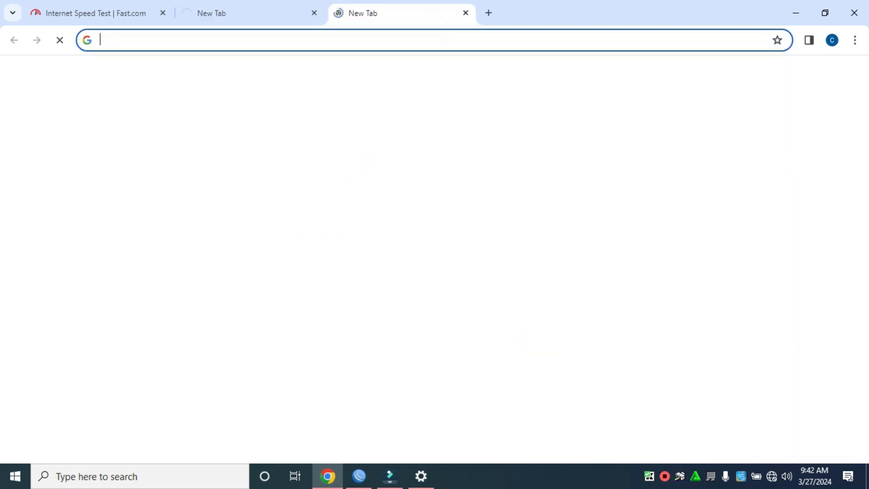
left_click(363, 312)
left_click(108, 13)
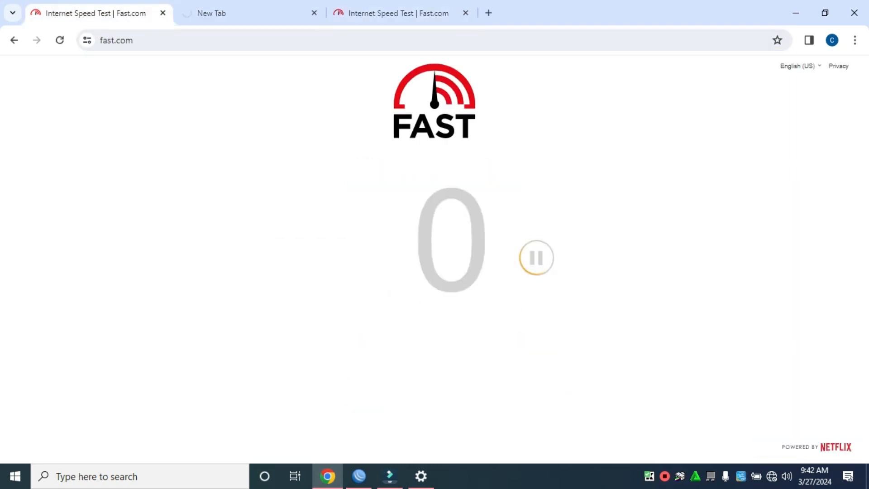
left_click(163, 12)
left_click(337, 12)
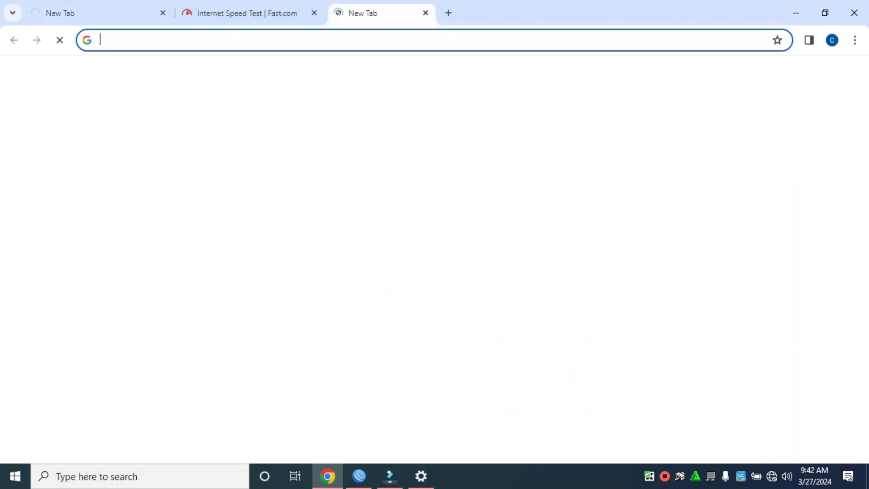
left_click(326, 41)
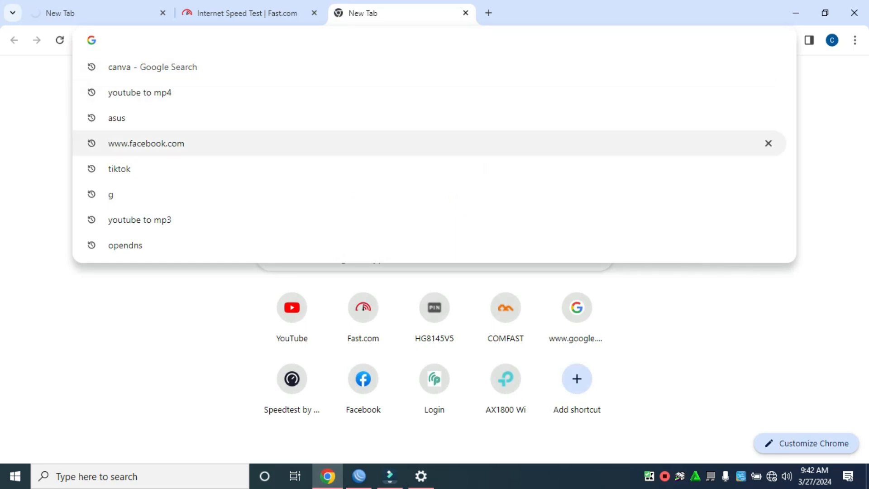
left_click(117, 118)
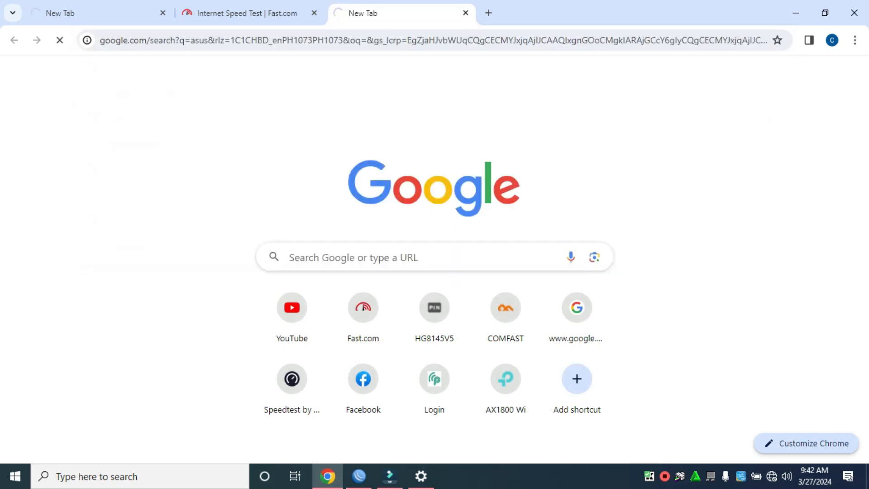
left_click(248, 13)
left_click(100, 13)
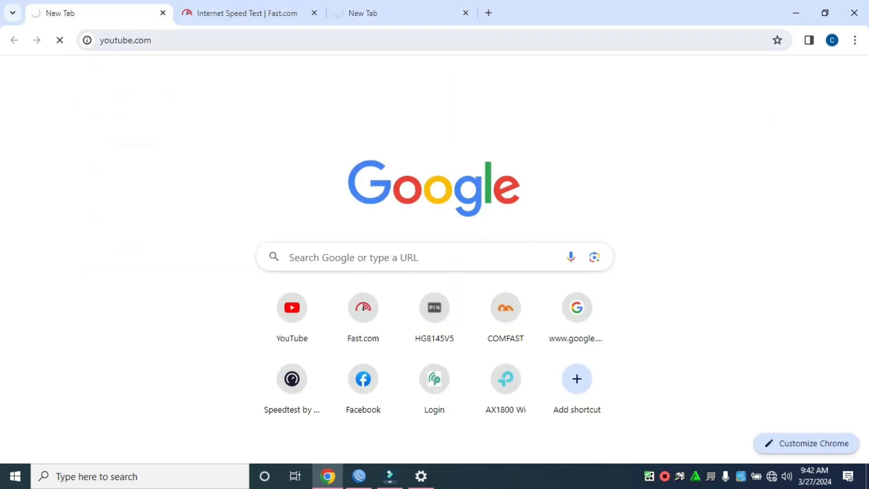
left_click(398, 13)
left_click(248, 13)
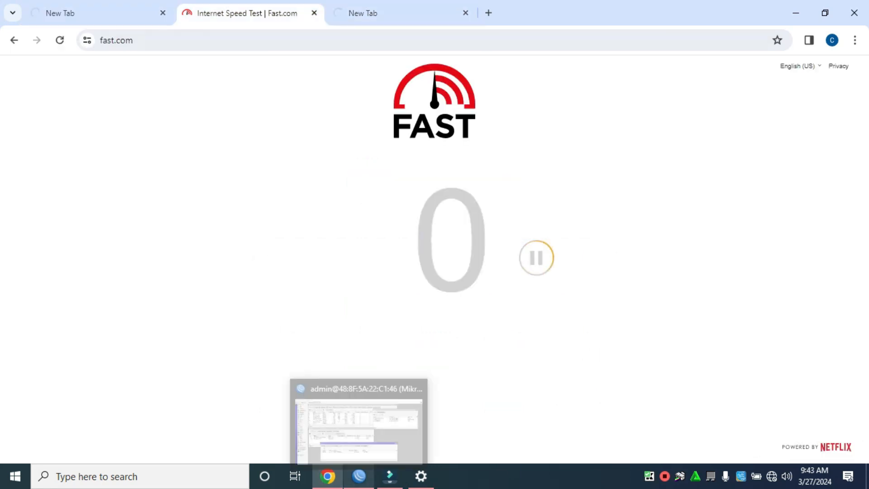
Step: Shift WinBox's PPP window left and confirm the Google tab shows ERR_TIMED_OUT
left_click(359, 476)
left_click_drag(362, 310, 286, 320)
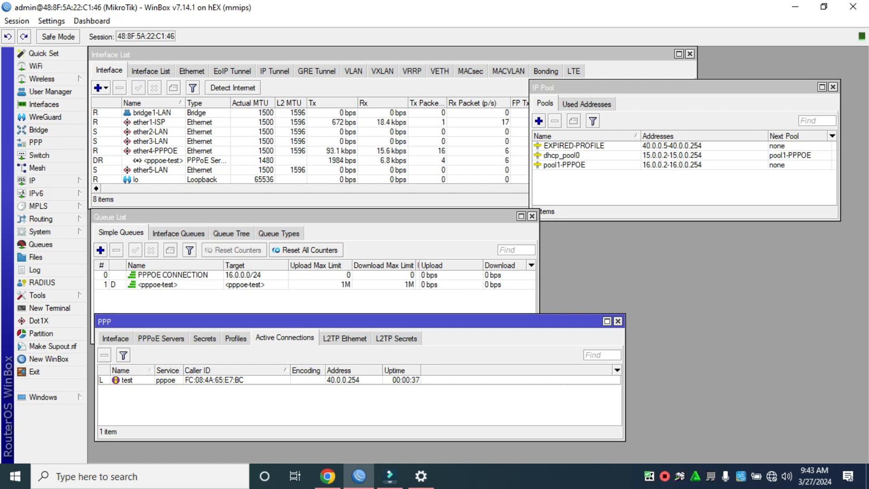
key("alt+Tab")
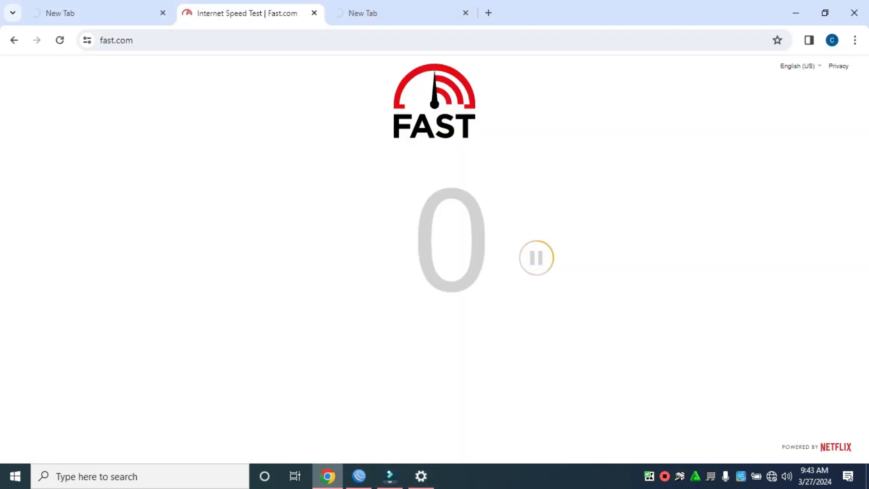
key("ctrl+Tab")
key("ctrl+Tab")
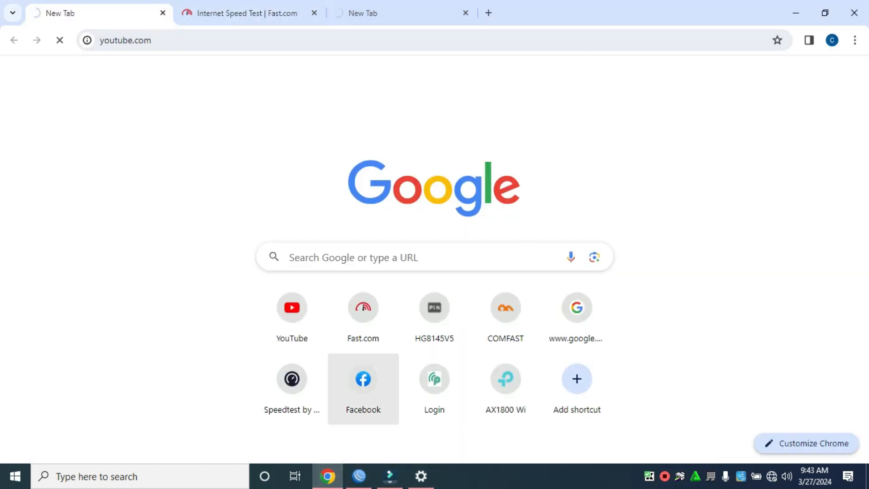
left_click(385, 12)
left_click(249, 13)
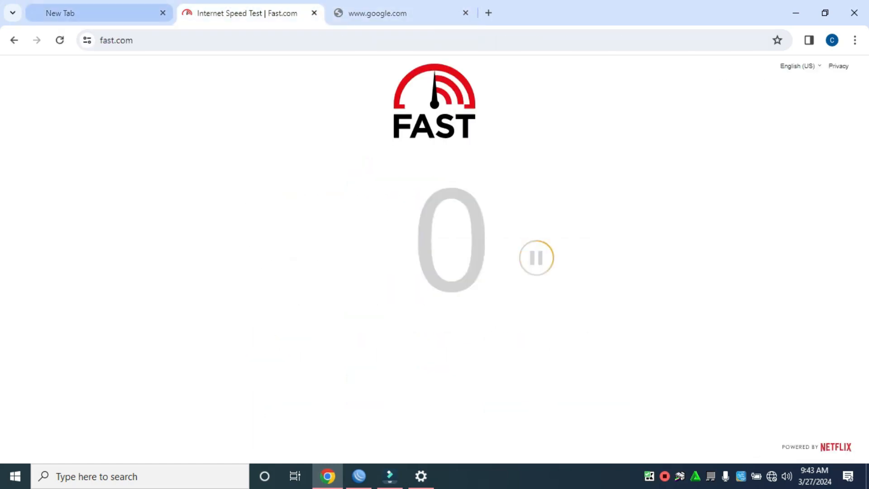
left_click(102, 14)
left_click(399, 13)
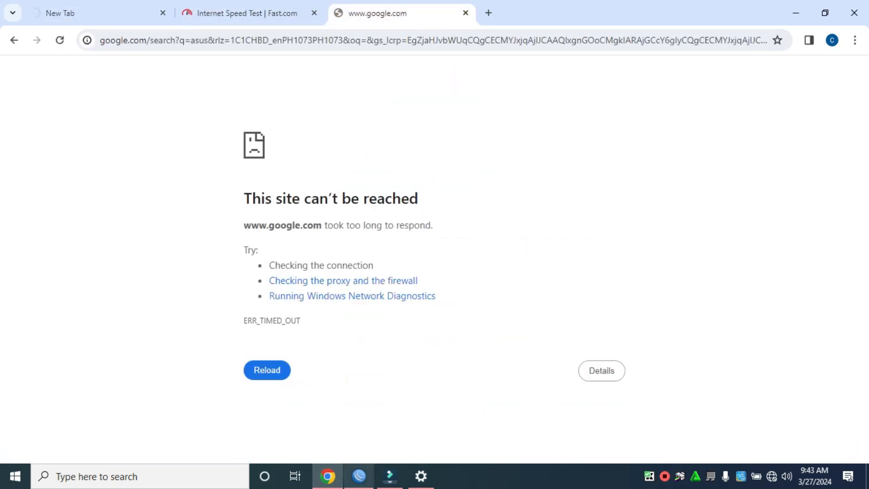
left_click(359, 475)
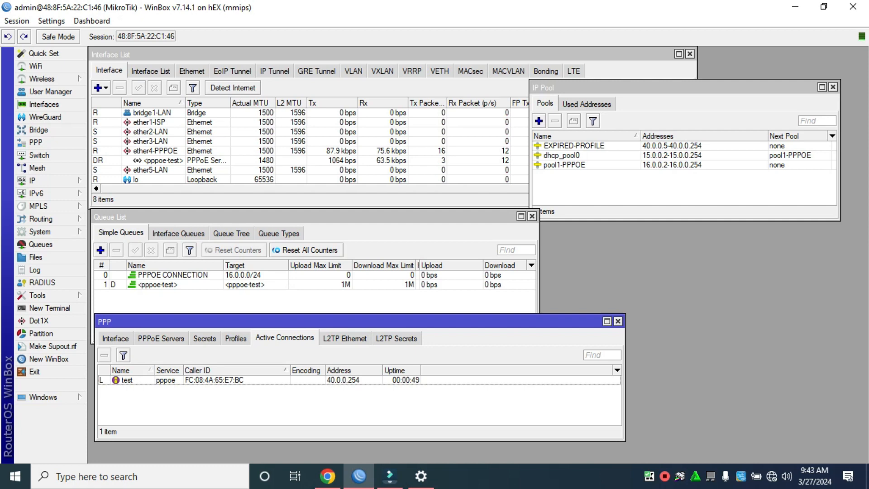
Step: Change the test user's PPP secret profile to 10MBPS and save it
left_click(204, 339)
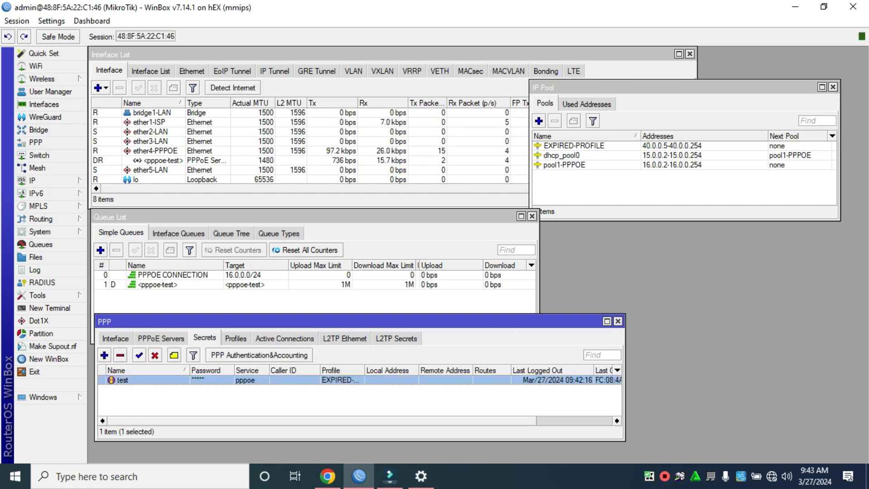
double_click(122, 380)
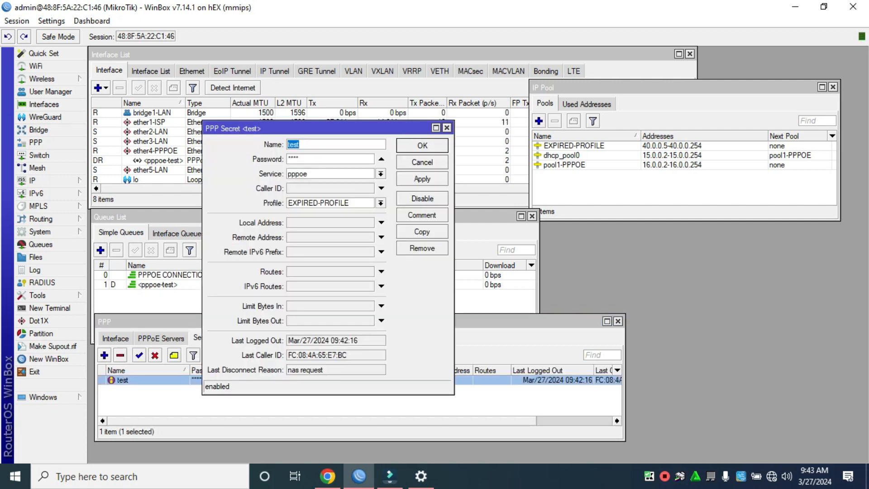
left_click(381, 203)
key("Up")
key("Return")
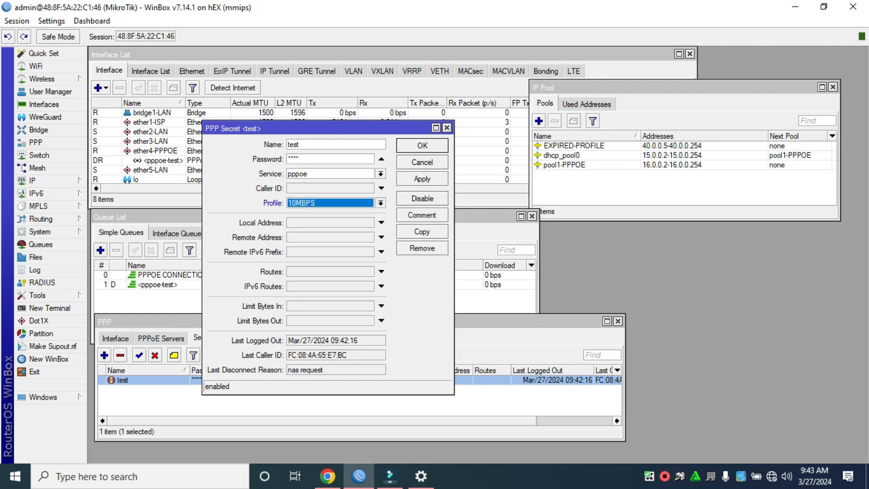
left_click(422, 179)
left_click(422, 145)
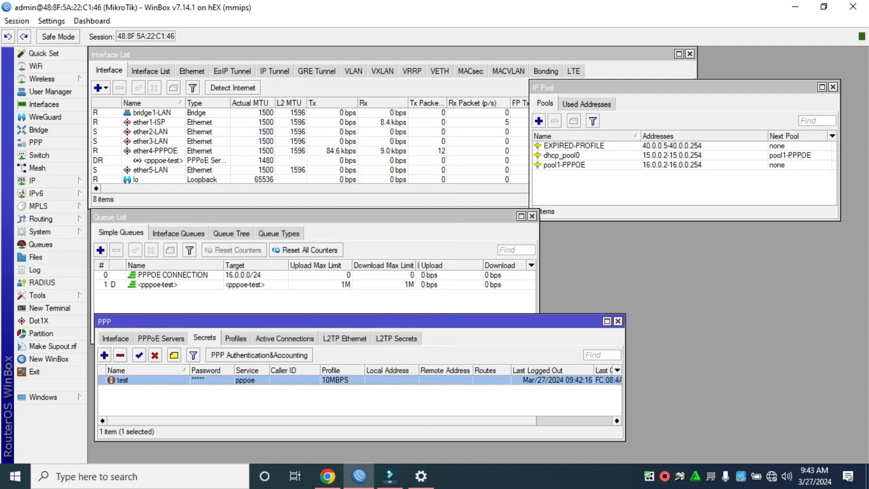
Step: Disconnect the test user's session from Active Connections
left_click(285, 338)
left_click(254, 380)
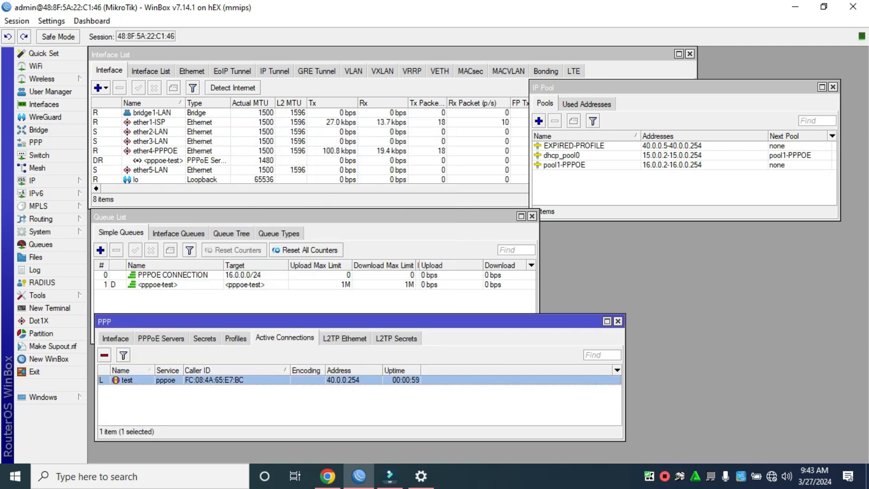
left_click(104, 356)
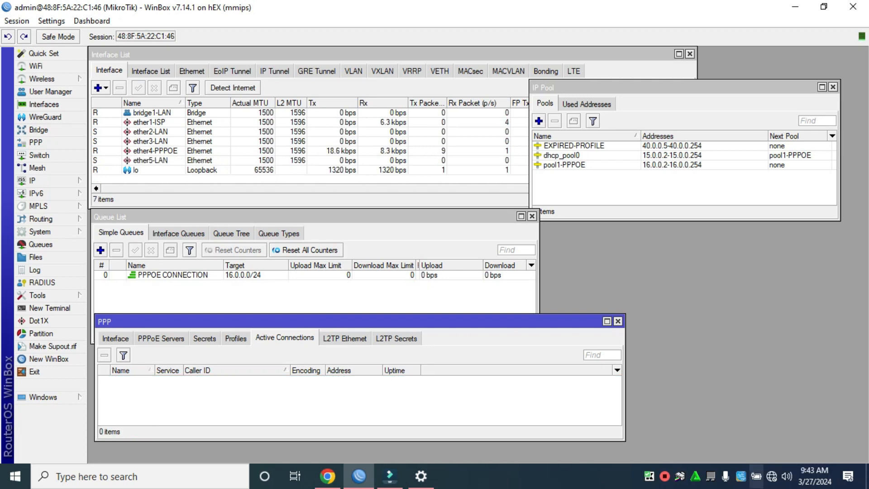
Step: Reconnect the Broadband Connection dial-up, entering the test user's password
left_click(772, 476)
left_click(724, 150)
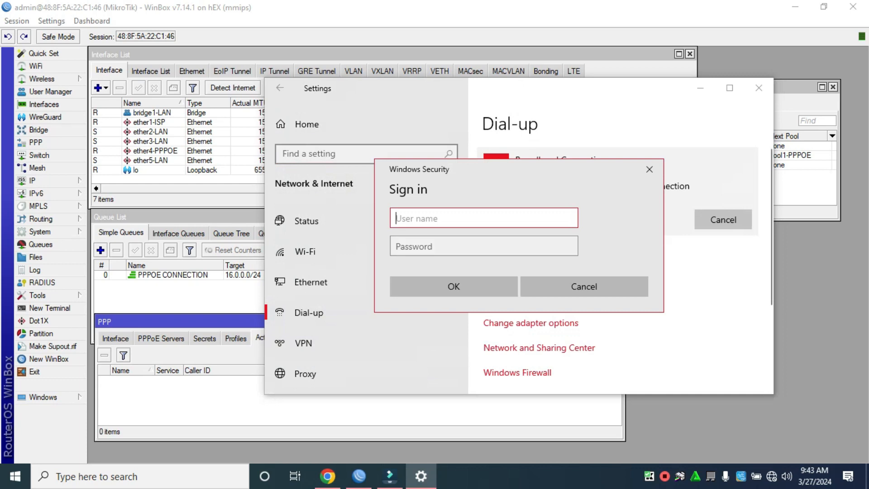
key("Tab")
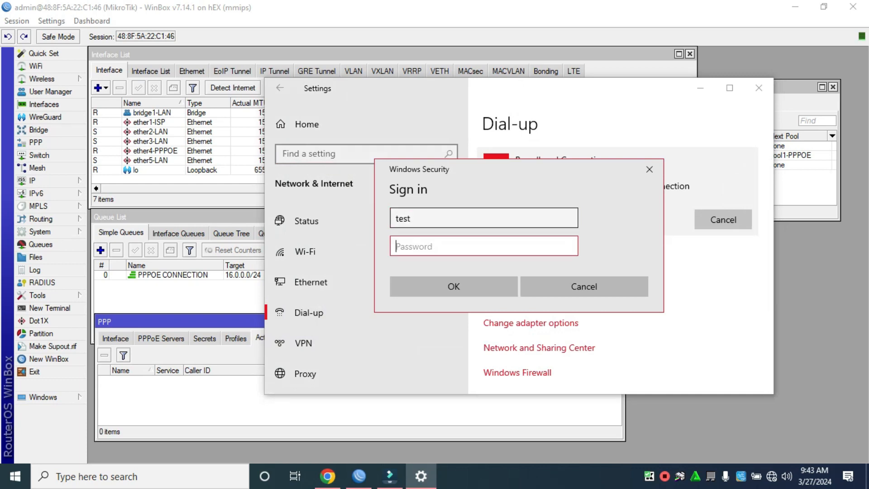
type("test")
key("Return")
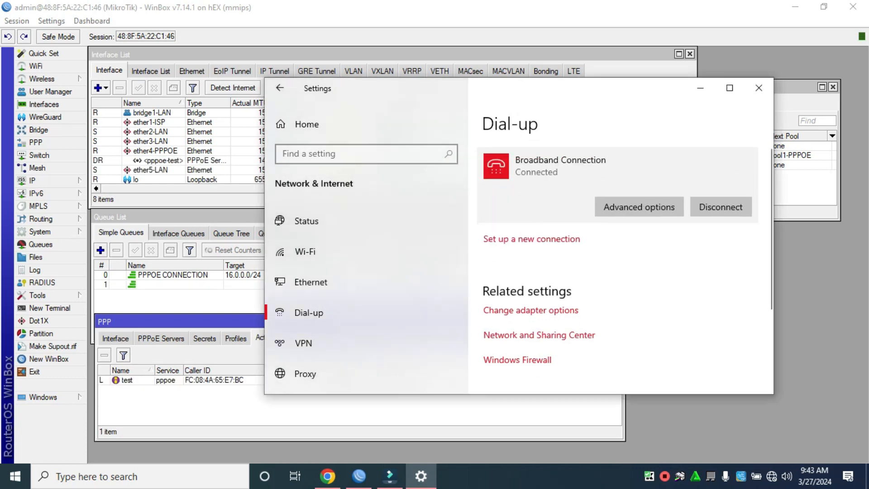
Step: Close the YouTube and asus search tabs, leaving only Fast.com showing 9.5 Mbps
left_click(328, 476)
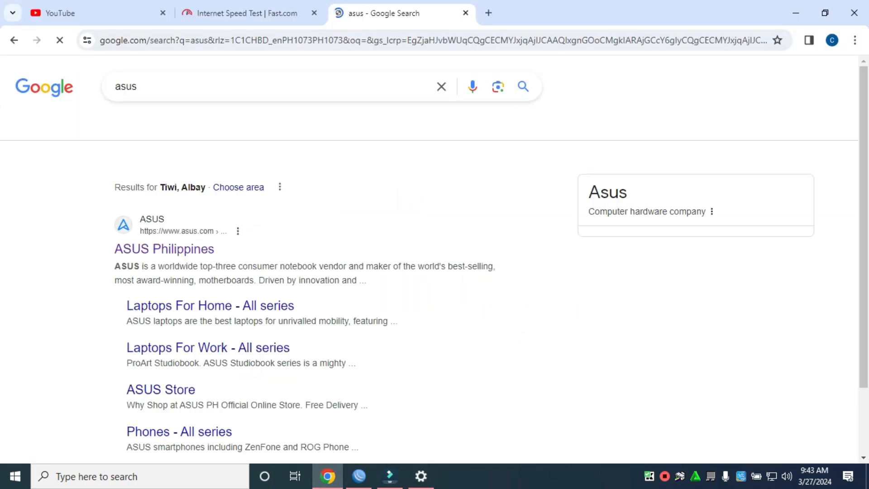
left_click(100, 13)
key("ctrl+Tab")
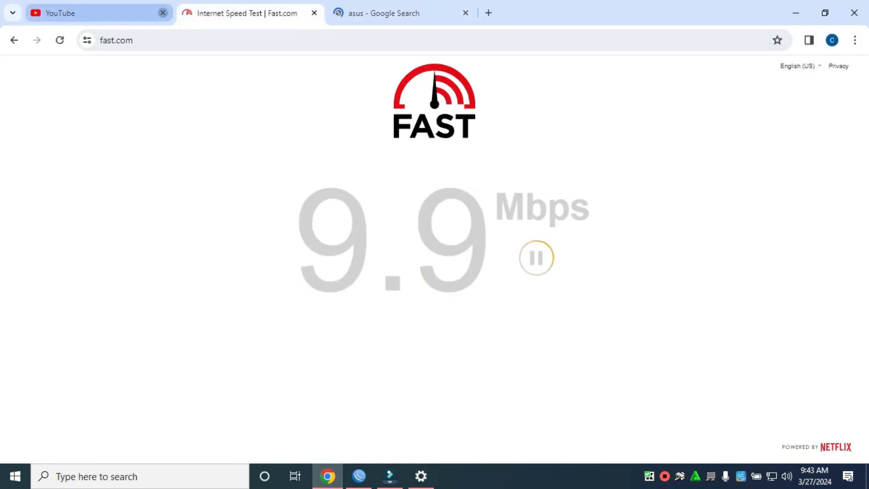
left_click(163, 13)
left_click(244, 13)
left_click(314, 13)
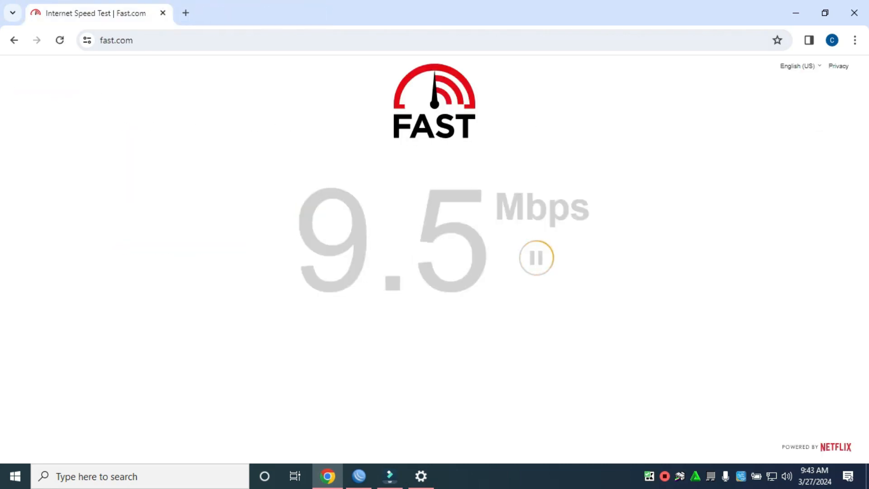
Step: Restore Chrome to a smaller window, rerun the speed test, and move it right
left_click(824, 13)
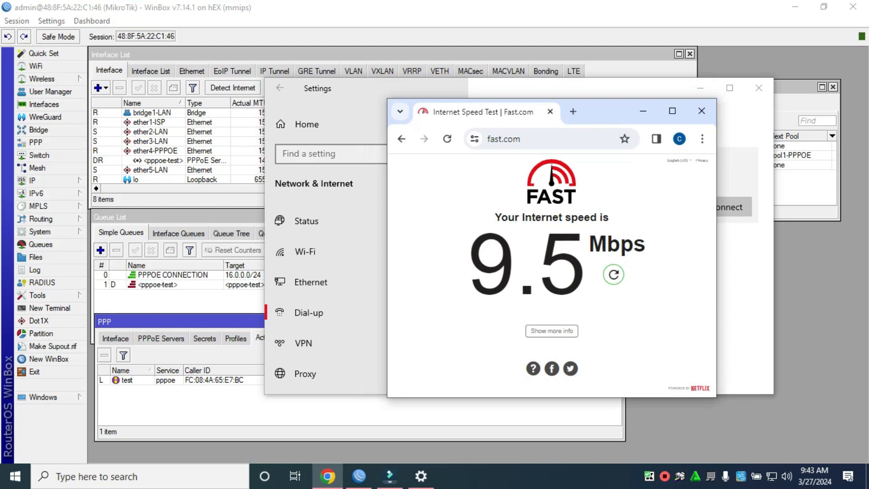
left_click(613, 274)
left_click_drag(623, 113, 706, 141)
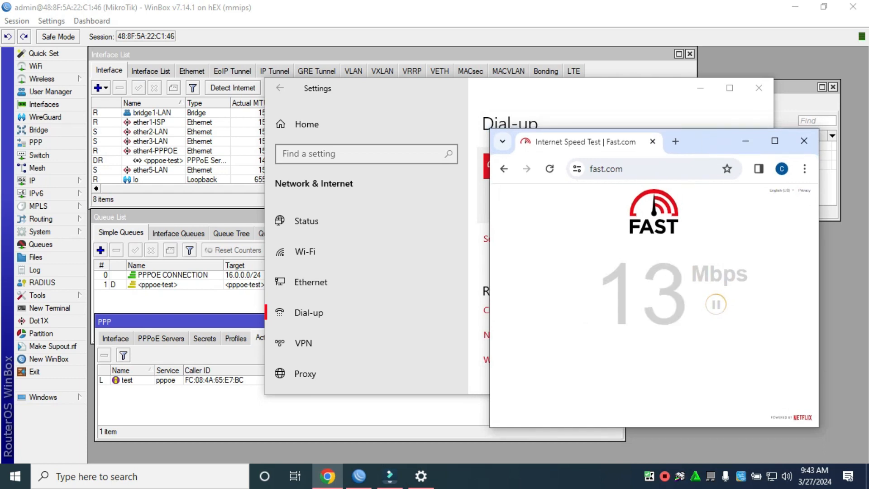